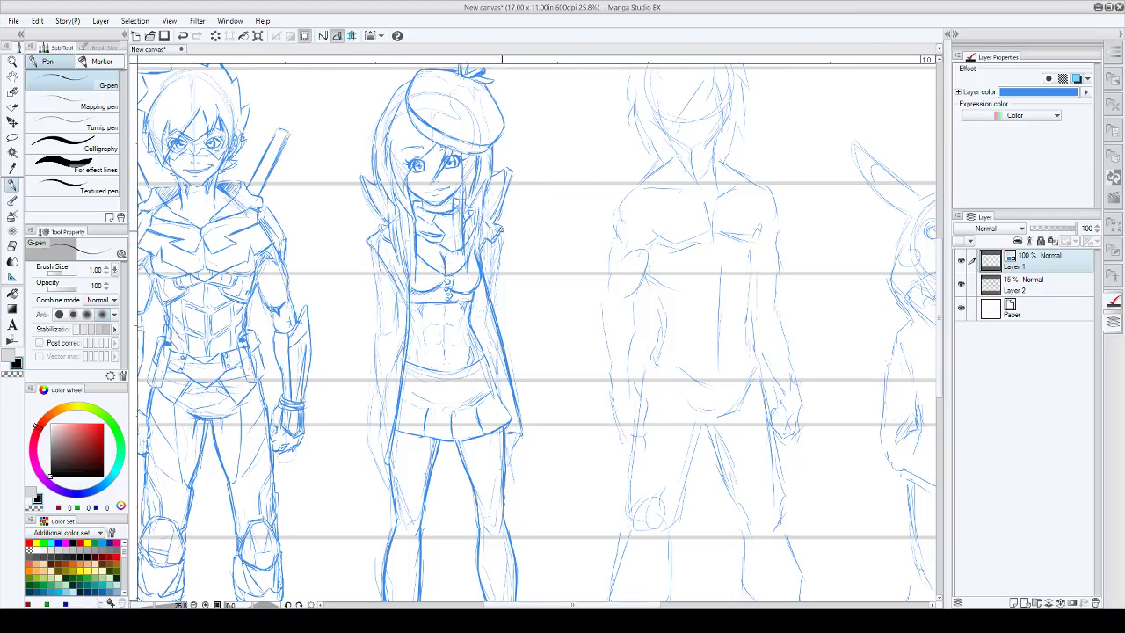
- Sketch the jacket sleeves with their folded cuffs along both arms of the girl in the beret
{"action": "left_click_drag", "start_coordinate": [504, 233], "coordinate": [490, 290]}
{"action": "mouse_move", "coordinate": [369, 245]}
{"action": "left_mouse_down"}
{"action": "mouse_move", "coordinate": [366, 294]}
{"action": "mouse_move", "coordinate": [382, 284]}
{"action": "mouse_move", "coordinate": [383, 297]}
{"action": "left_mouse_up"}
{"action": "left_click_drag", "start_coordinate": [384, 297], "coordinate": [370, 296]}
{"action": "left_click_drag", "start_coordinate": [383, 282], "coordinate": [377, 337]}
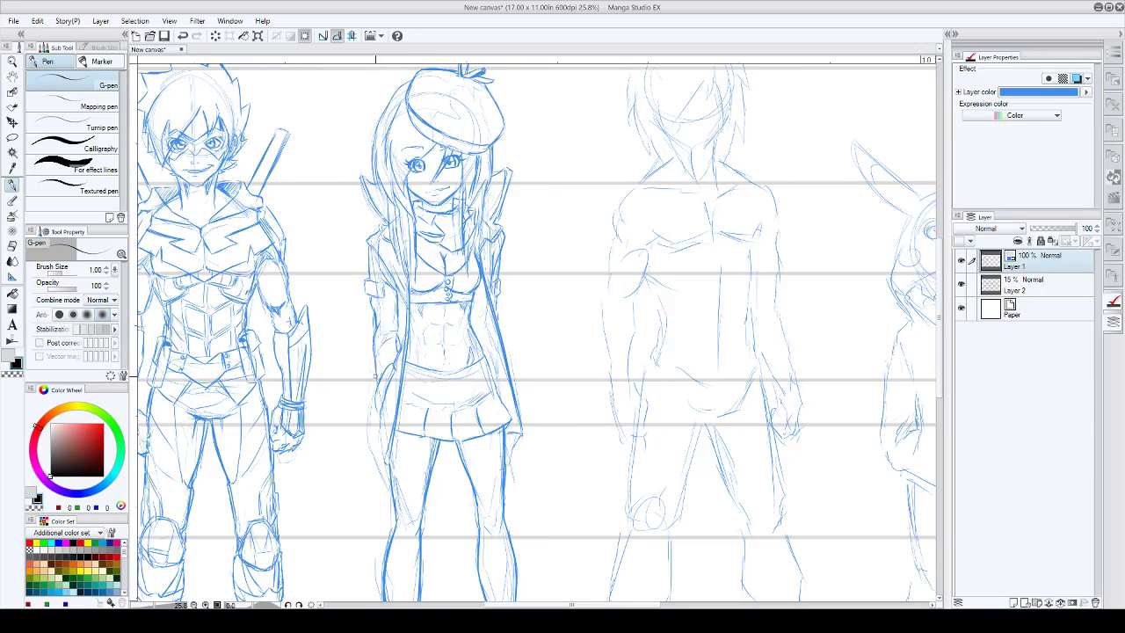
{"action": "left_click_drag", "start_coordinate": [380, 365], "coordinate": [385, 360]}
{"action": "mouse_move", "coordinate": [403, 300]}
{"action": "left_mouse_down"}
{"action": "mouse_move", "coordinate": [395, 349]}
{"action": "mouse_move", "coordinate": [404, 341]}
{"action": "left_mouse_up"}
- Draw a raised, puffier outer edge along the left side of the girl's beret and clean up the overlap
{"action": "left_click_drag", "start_coordinate": [535, 360], "coordinate": [543, 353]}
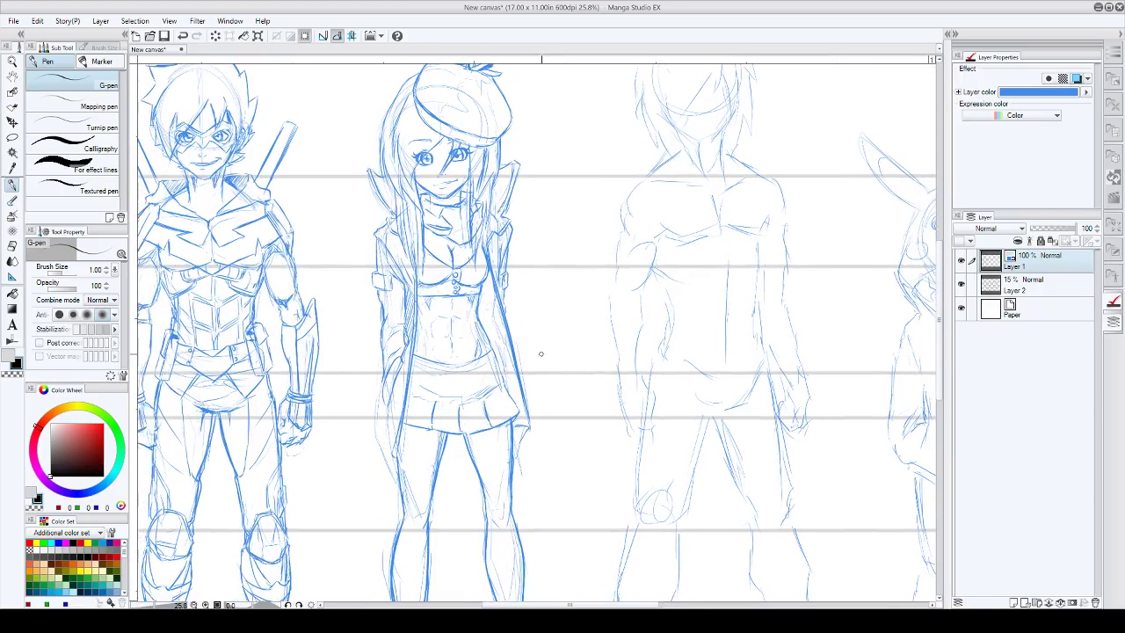
{"action": "scroll", "coordinate": [545, 354], "scroll_direction": "up", "scroll_amount": 3}
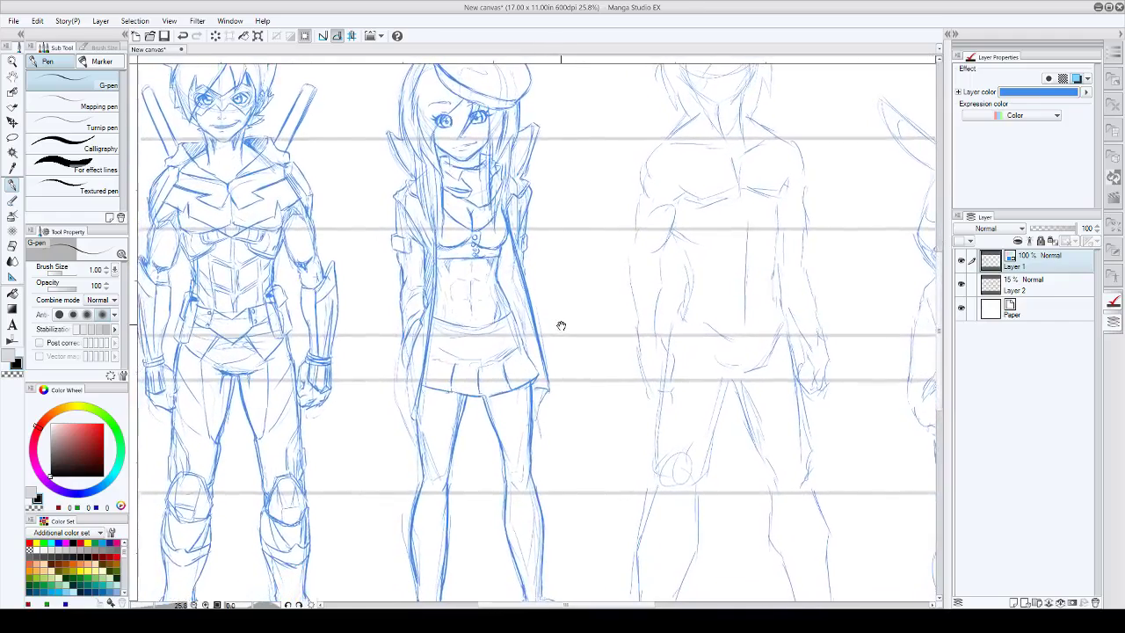
{"action": "left_click_drag", "start_coordinate": [561, 326], "coordinate": [556, 335]}
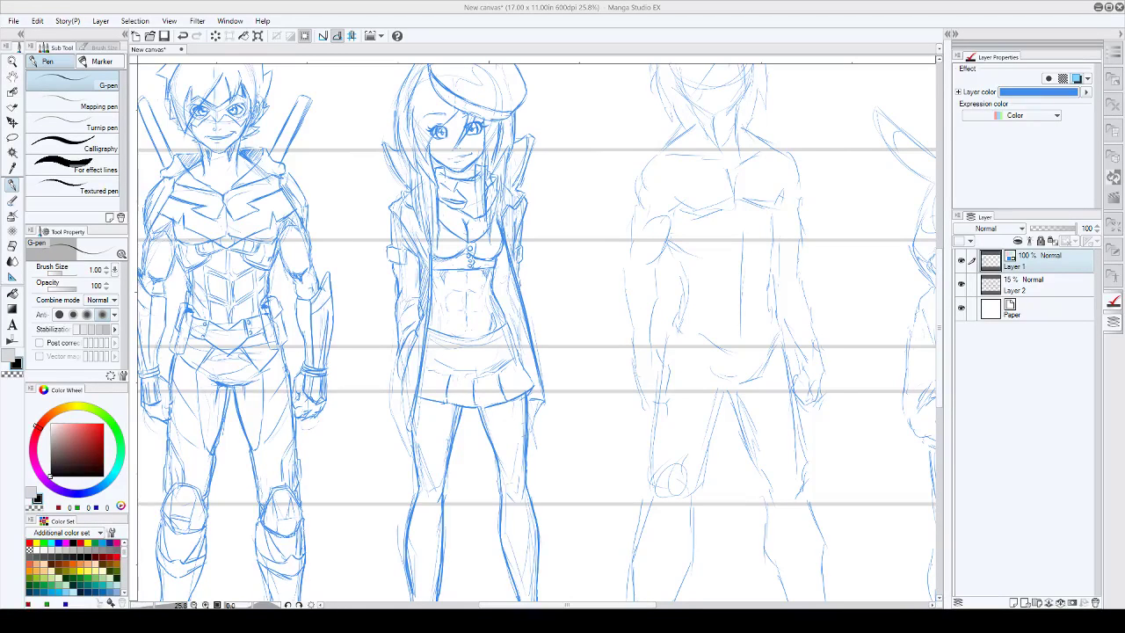
{"action": "scroll", "coordinate": [549, 114], "scroll_direction": "up", "scroll_amount": 2}
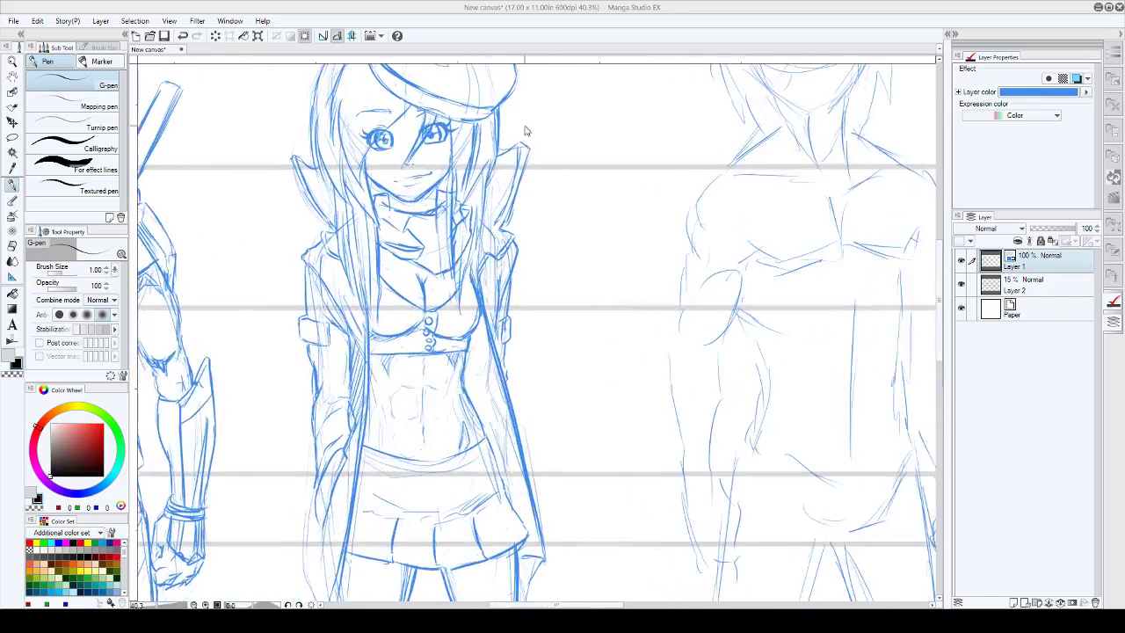
{"action": "left_click_drag", "start_coordinate": [576, 124], "coordinate": [609, 287]}
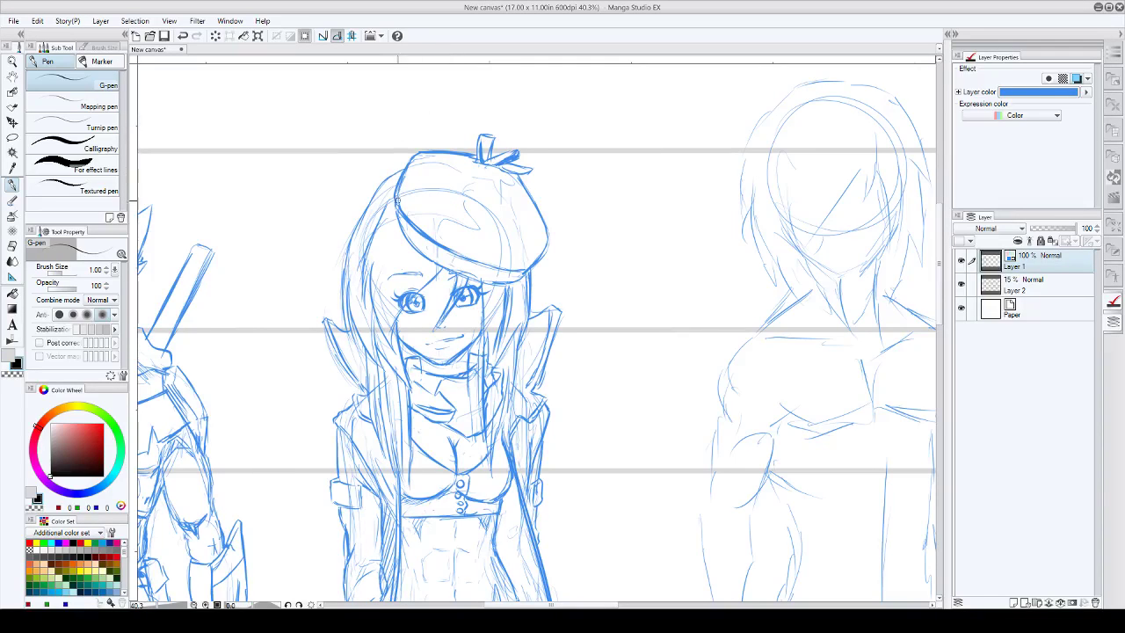
{"action": "mouse_move", "coordinate": [392, 183]}
{"action": "left_mouse_down"}
{"action": "mouse_move", "coordinate": [435, 162]}
{"action": "mouse_move", "coordinate": [427, 143]}
{"action": "mouse_move", "coordinate": [387, 165]}
{"action": "mouse_move", "coordinate": [388, 204]}
{"action": "left_mouse_up"}
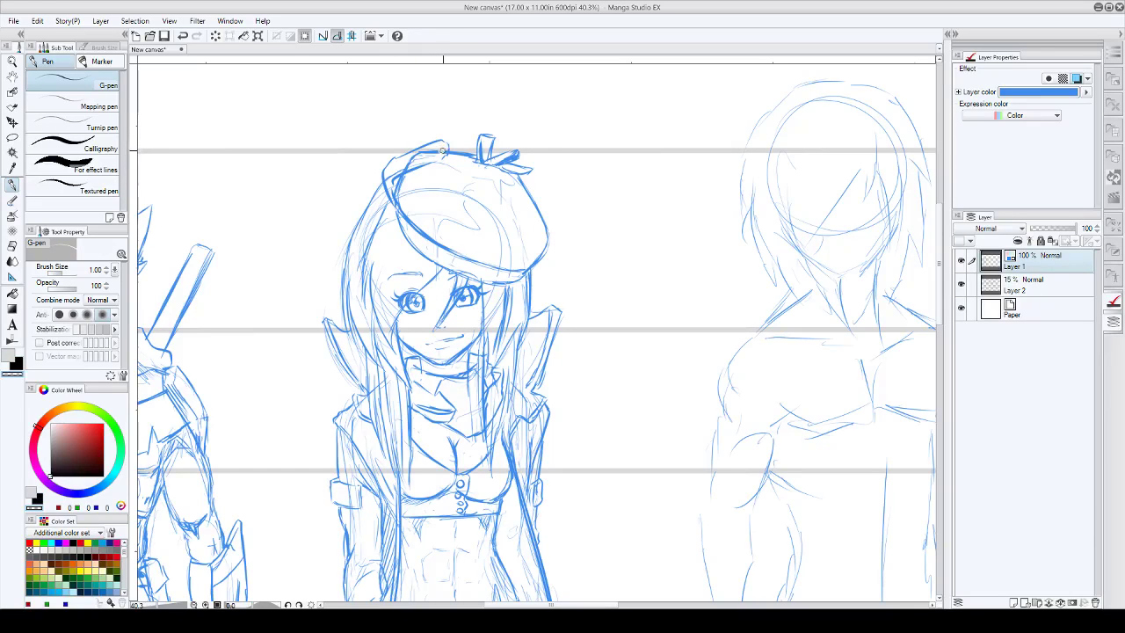
{"action": "left_click_drag", "start_coordinate": [415, 163], "coordinate": [390, 187]}
{"action": "key", "text": "c"}
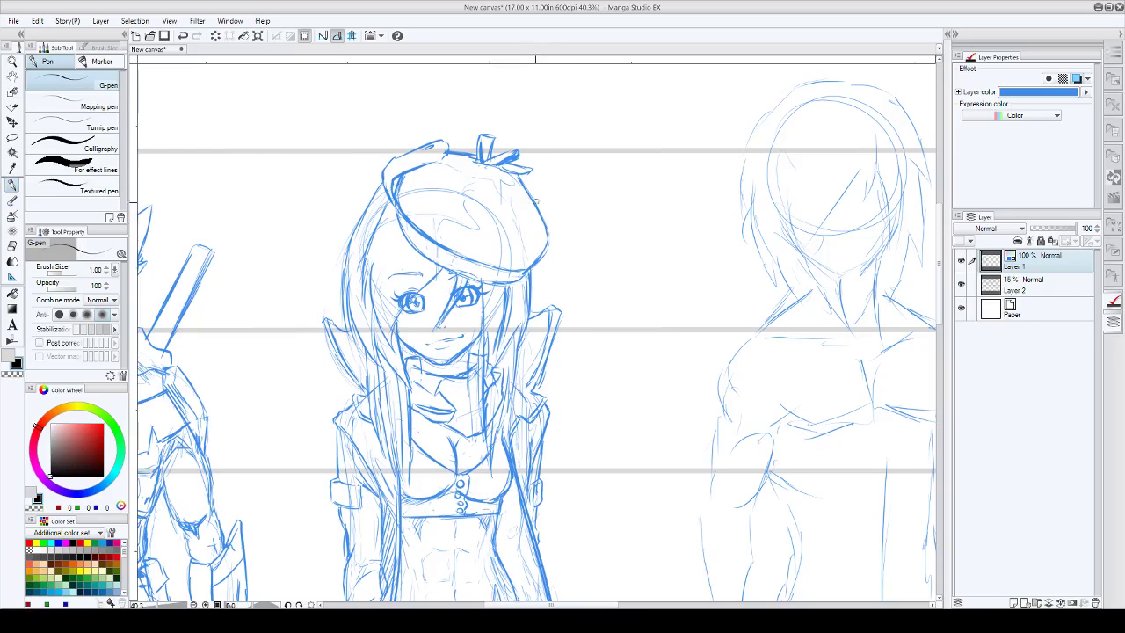
- Extend the right side of the beret with a bulging edge and refine the fold on its left side
{"action": "mouse_move", "coordinate": [531, 182]}
{"action": "left_mouse_down"}
{"action": "mouse_move", "coordinate": [554, 225]}
{"action": "mouse_move", "coordinate": [557, 257]}
{"action": "mouse_move", "coordinate": [542, 227]}
{"action": "mouse_move", "coordinate": [543, 257]}
{"action": "left_mouse_up"}
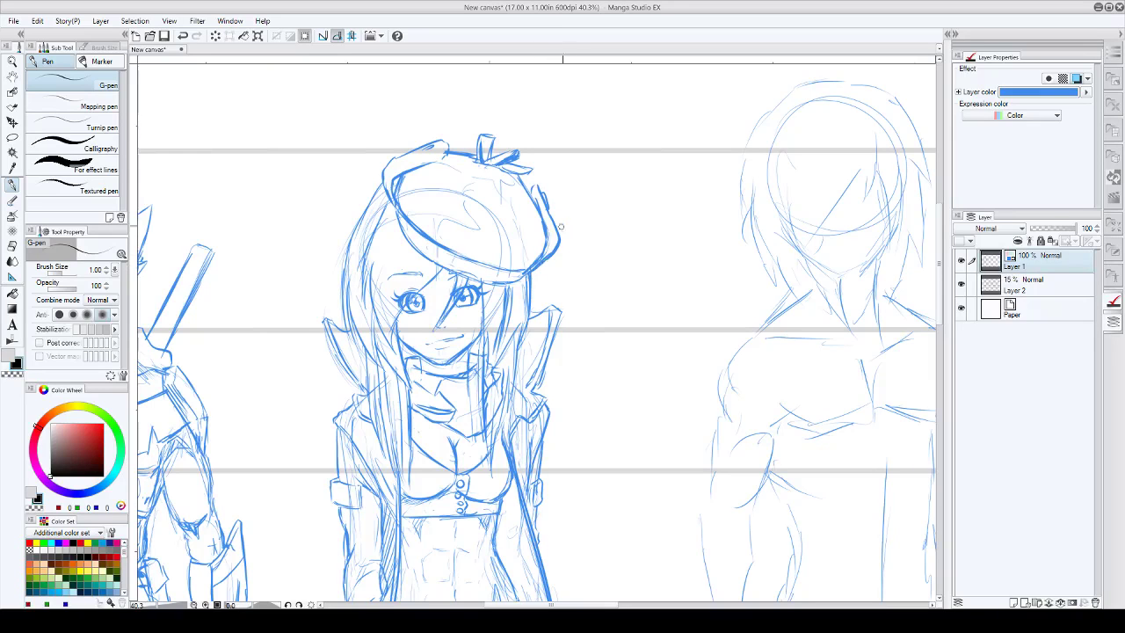
{"action": "key", "text": "c"}
{"action": "left_click_drag", "start_coordinate": [551, 244], "coordinate": [525, 271]}
{"action": "key", "text": "c"}
{"action": "mouse_move", "coordinate": [442, 151]}
{"action": "left_mouse_down"}
{"action": "mouse_move", "coordinate": [391, 169]}
{"action": "mouse_move", "coordinate": [395, 188]}
{"action": "left_mouse_up"}
{"action": "mouse_move", "coordinate": [420, 152]}
{"action": "left_mouse_down"}
{"action": "mouse_move", "coordinate": [433, 146]}
{"action": "mouse_move", "coordinate": [425, 151]}
{"action": "left_mouse_up"}
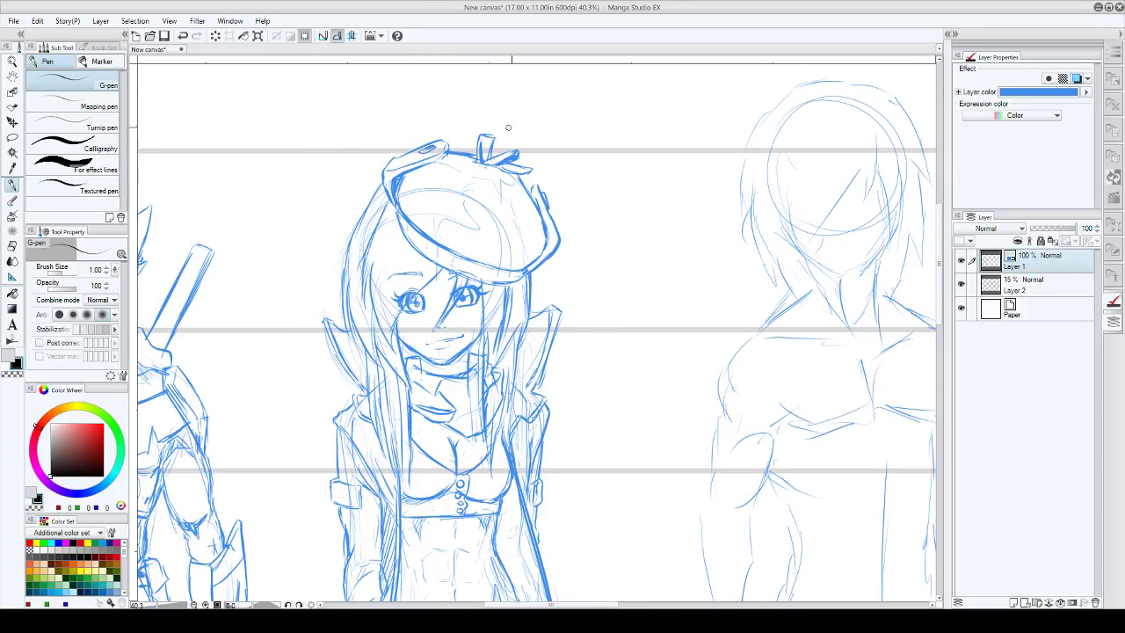
- Clean up the lower rim of the beret by erasing stray lines and retouch the hair outline beside it
{"action": "scroll", "coordinate": [552, 188], "scroll_direction": "down", "scroll_amount": 5}
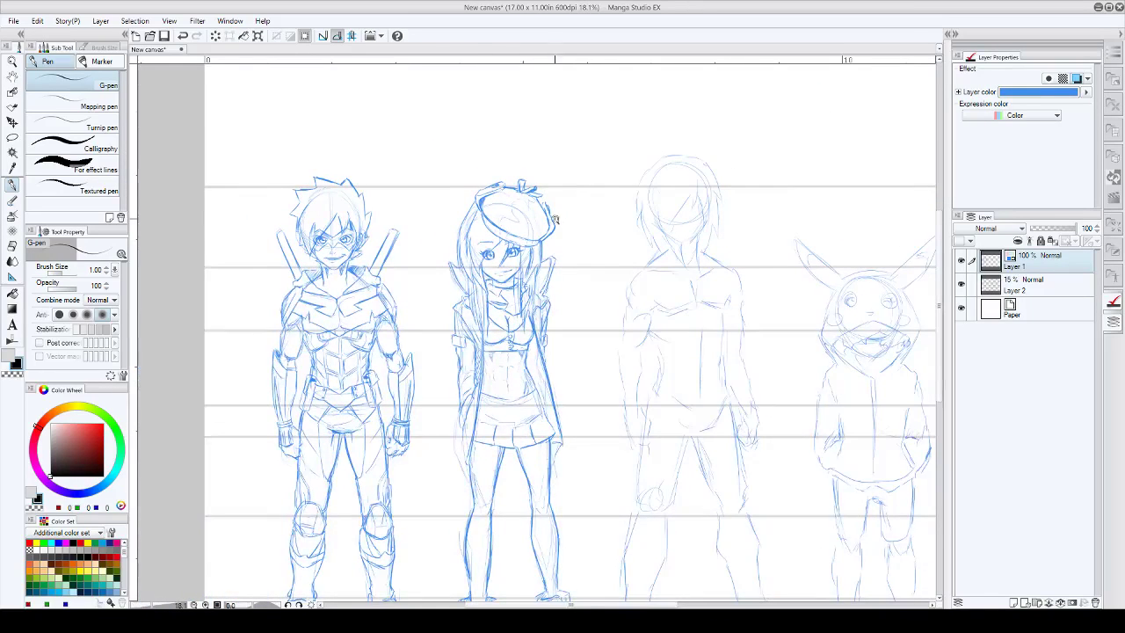
{"action": "scroll", "coordinate": [555, 220], "scroll_direction": "up", "scroll_amount": 1}
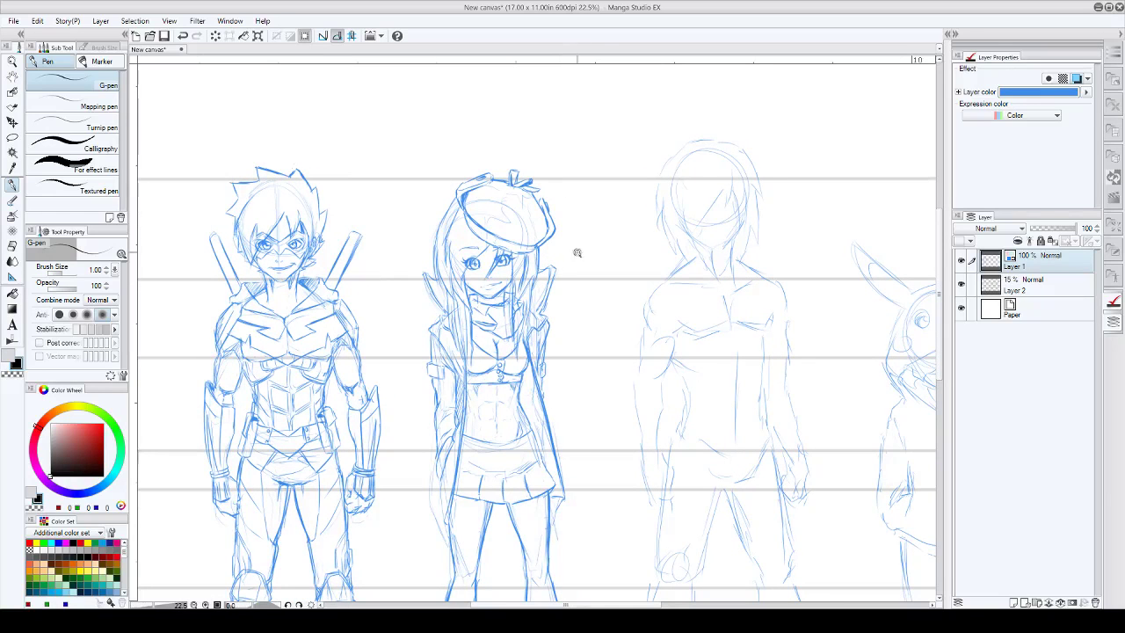
{"action": "scroll", "coordinate": [576, 247], "scroll_direction": "up", "scroll_amount": 1}
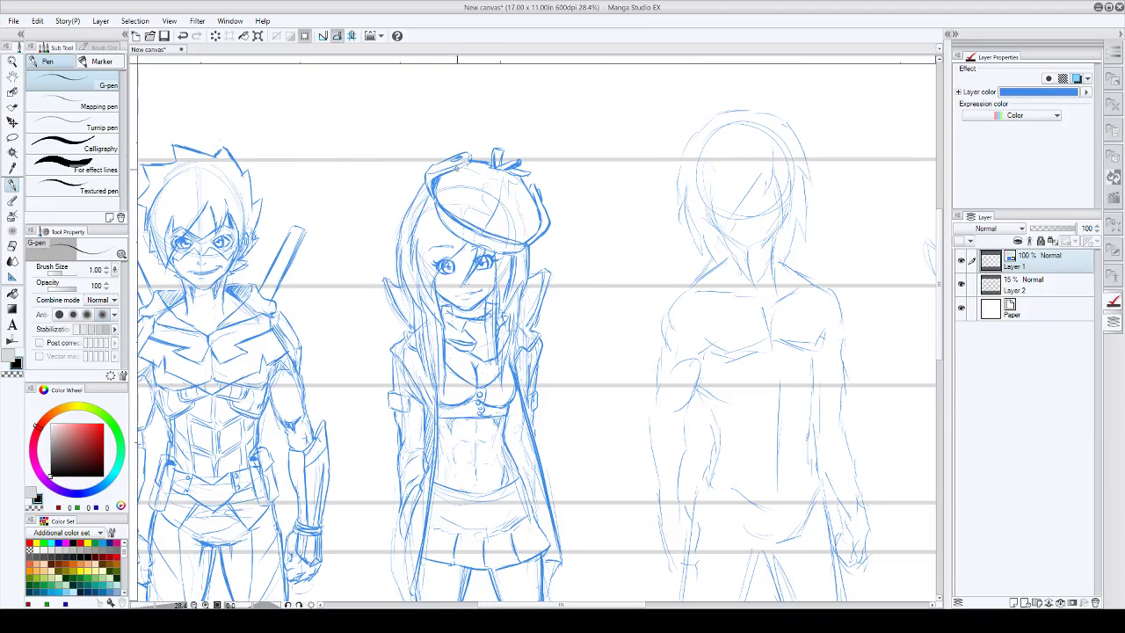
{"action": "key", "text": "c"}
{"action": "left_click_drag", "start_coordinate": [444, 214], "coordinate": [498, 238]}
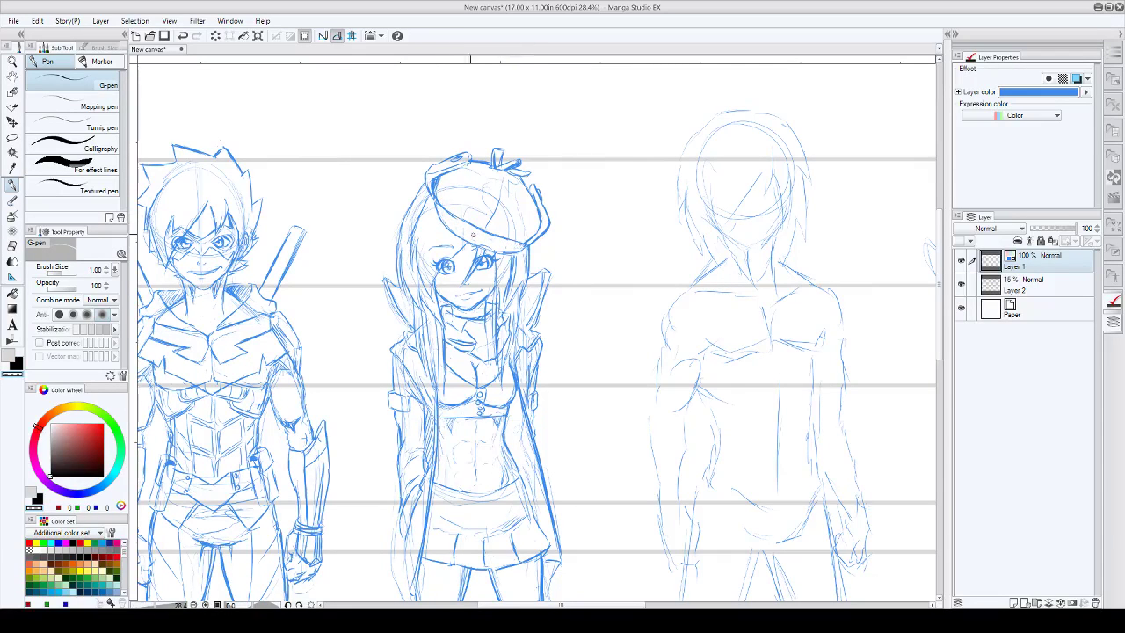
{"action": "key", "text": "c"}
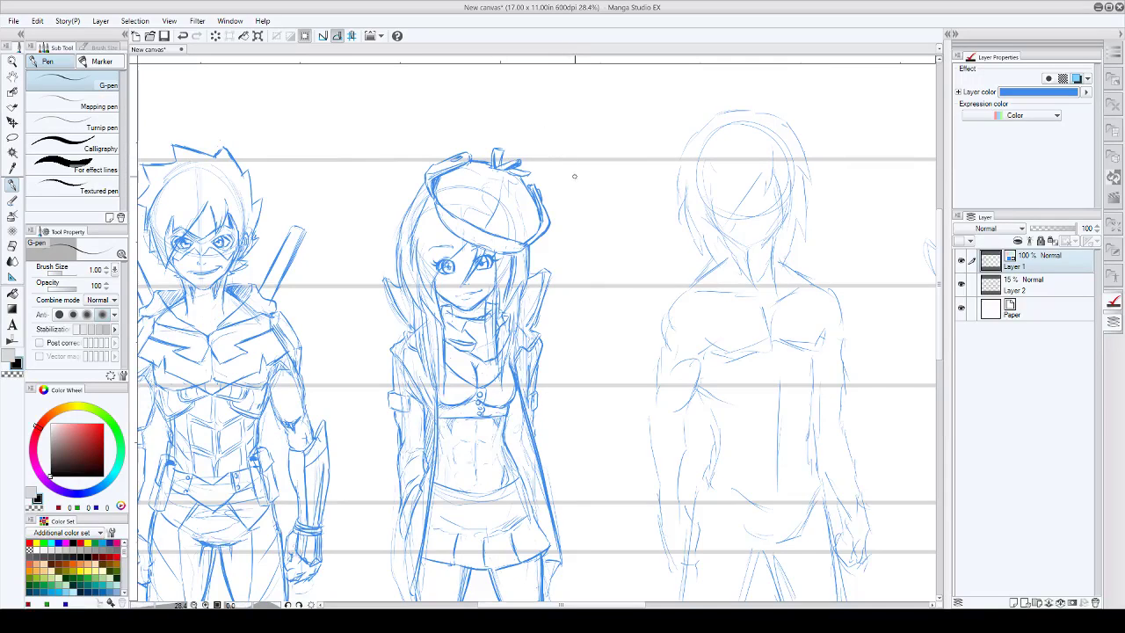
{"action": "left_click_drag", "start_coordinate": [425, 186], "coordinate": [409, 212]}
- Touch up the hair strands falling beside the girl's neck and collar
{"action": "left_click_drag", "start_coordinate": [502, 384], "coordinate": [510, 309]}
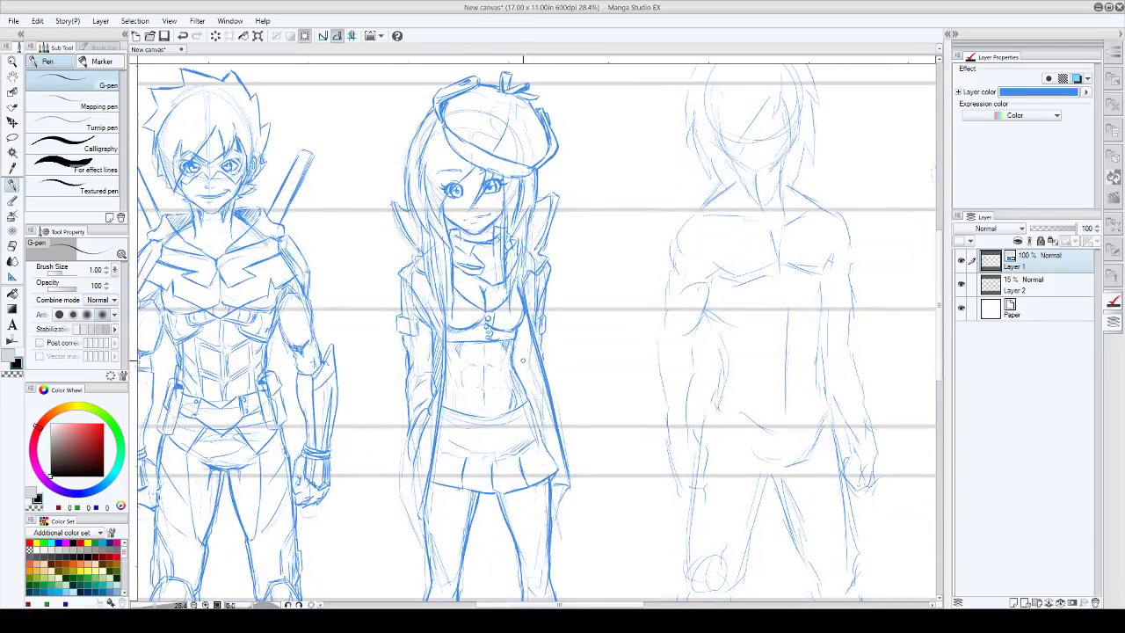
{"action": "scroll", "coordinate": [534, 356], "scroll_direction": "down", "scroll_amount": 3}
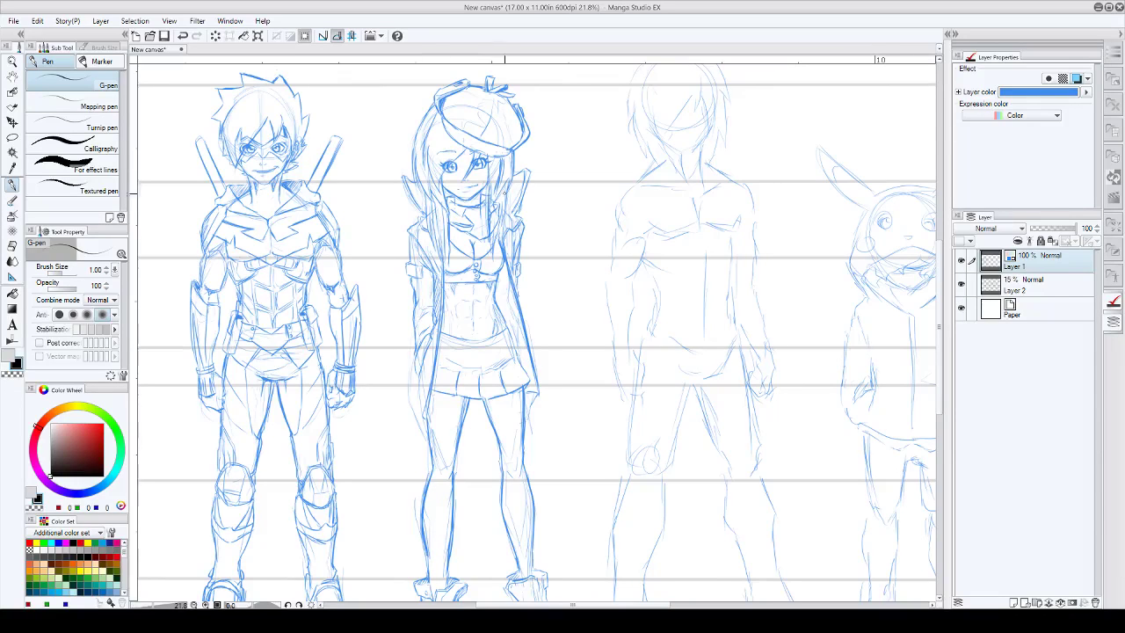
{"action": "left_click_drag", "start_coordinate": [505, 188], "coordinate": [494, 223]}
{"action": "key", "text": "c"}
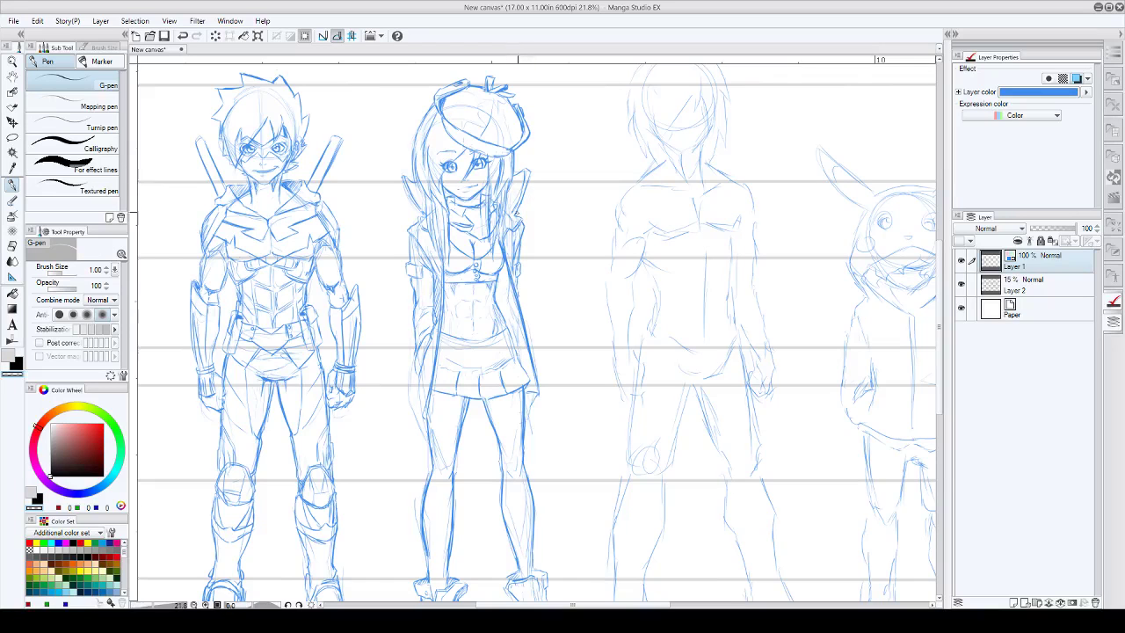
{"action": "key", "text": "c"}
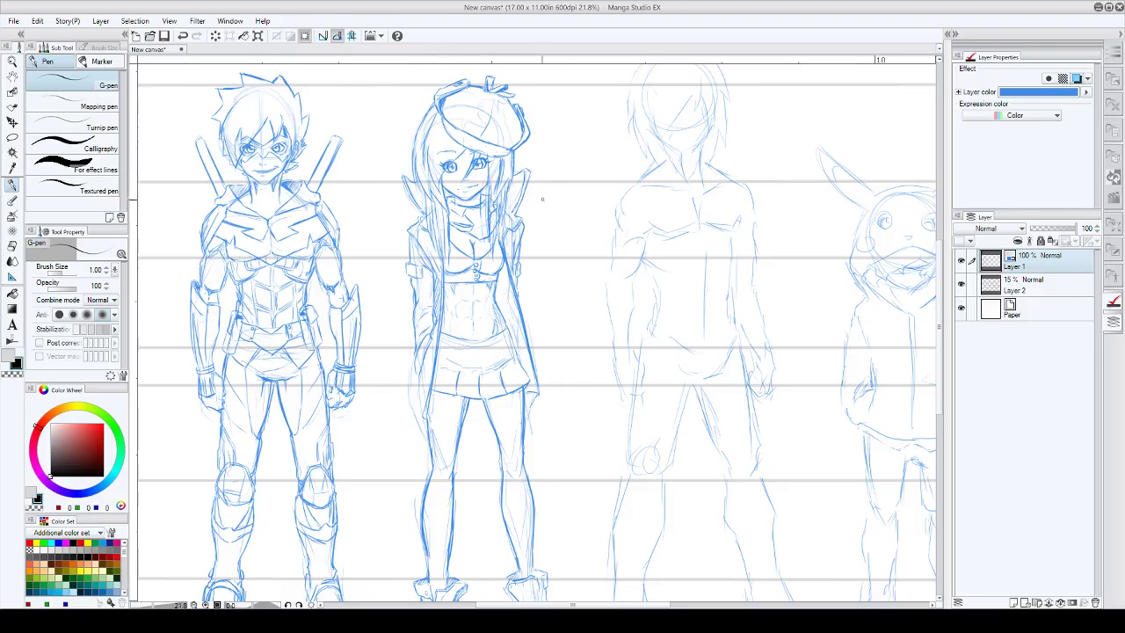
- Hatch the area between the girl's waist and the right edge of her open jacket with long strokes
{"action": "scroll", "coordinate": [542, 220], "scroll_direction": "down", "scroll_amount": 2}
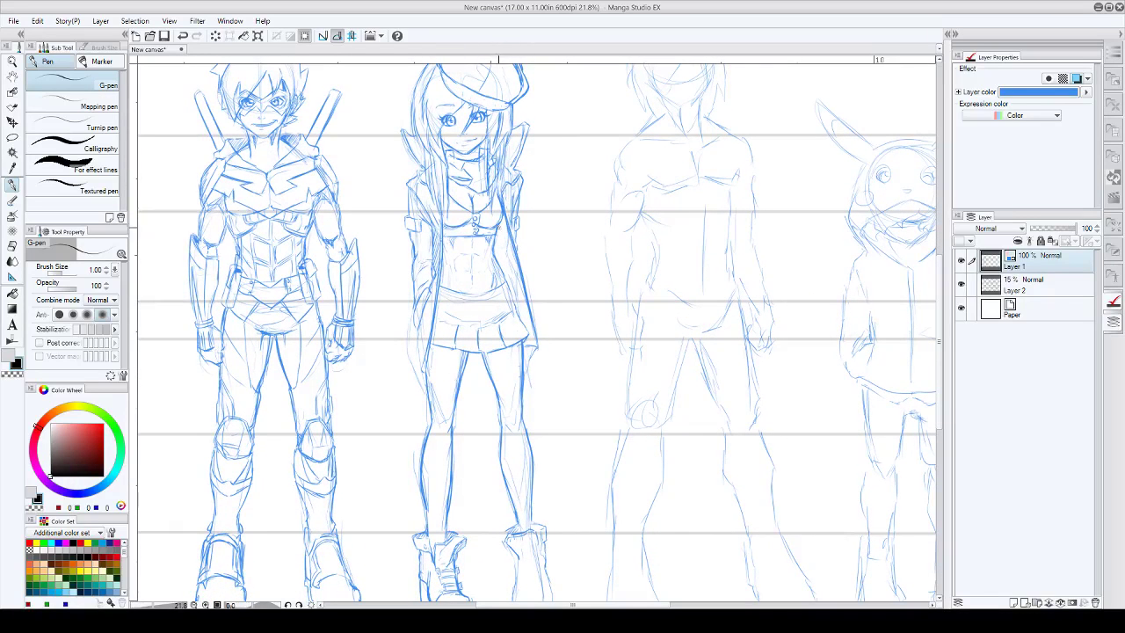
{"action": "mouse_move", "coordinate": [500, 224]}
{"action": "left_mouse_down"}
{"action": "mouse_move", "coordinate": [519, 290]}
{"action": "mouse_move", "coordinate": [514, 278]}
{"action": "left_mouse_up"}
{"action": "left_click_drag", "start_coordinate": [497, 225], "coordinate": [498, 258]}
{"action": "left_click_drag", "start_coordinate": [499, 228], "coordinate": [512, 291]}
{"action": "left_click_drag", "start_coordinate": [496, 232], "coordinate": [505, 278]}
{"action": "left_click_drag", "start_coordinate": [507, 265], "coordinate": [512, 289]}
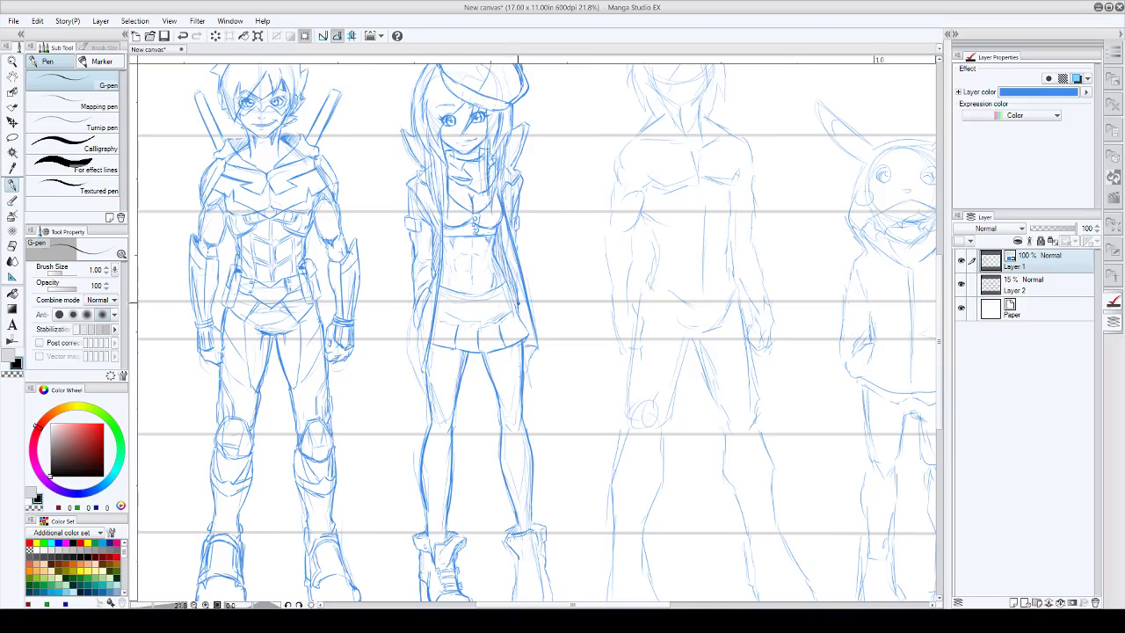
{"action": "left_click_drag", "start_coordinate": [507, 242], "coordinate": [515, 267]}
{"action": "left_click_drag", "start_coordinate": [502, 216], "coordinate": [515, 258]}
- Sketch the girl's hands hanging beside both sides of the skirt and tidy their lines
{"action": "left_click_drag", "start_coordinate": [409, 348], "coordinate": [419, 380]}
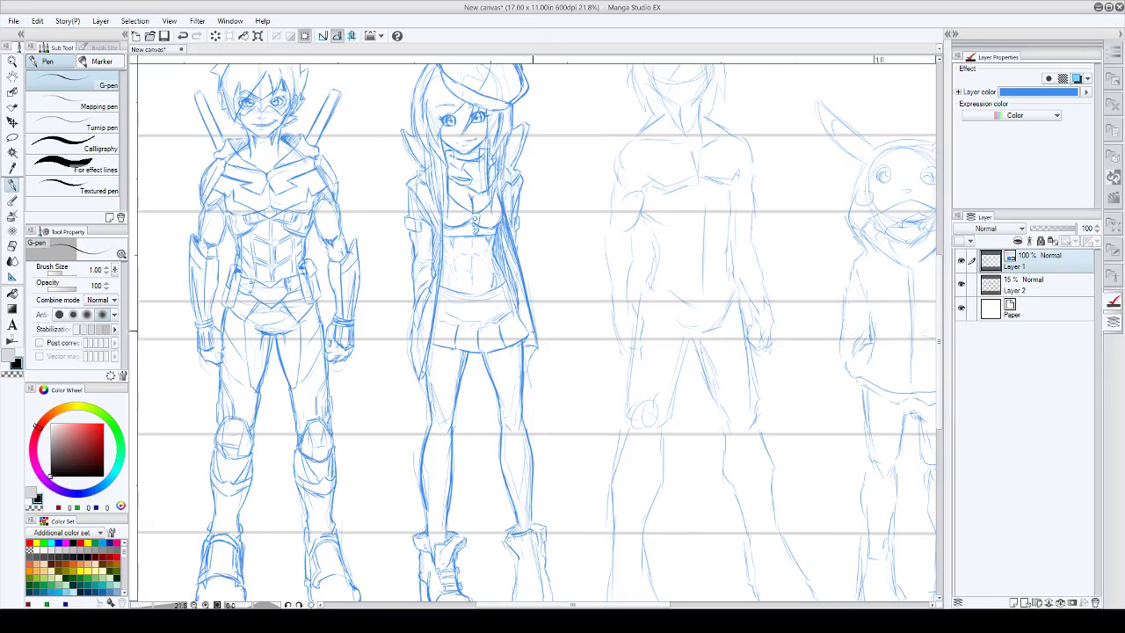
{"action": "mouse_move", "coordinate": [532, 328]}
{"action": "left_mouse_down"}
{"action": "mouse_move", "coordinate": [535, 373]}
{"action": "mouse_move", "coordinate": [524, 344]}
{"action": "left_mouse_up"}
{"action": "left_click_drag", "start_coordinate": [518, 287], "coordinate": [531, 345]}
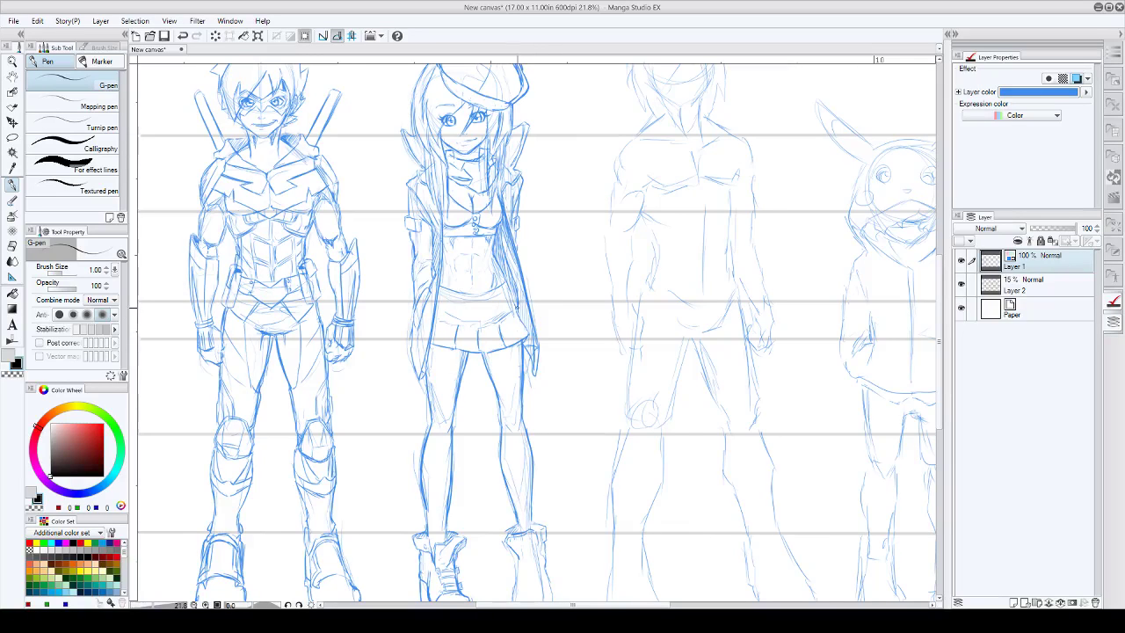
{"action": "key", "text": "c"}
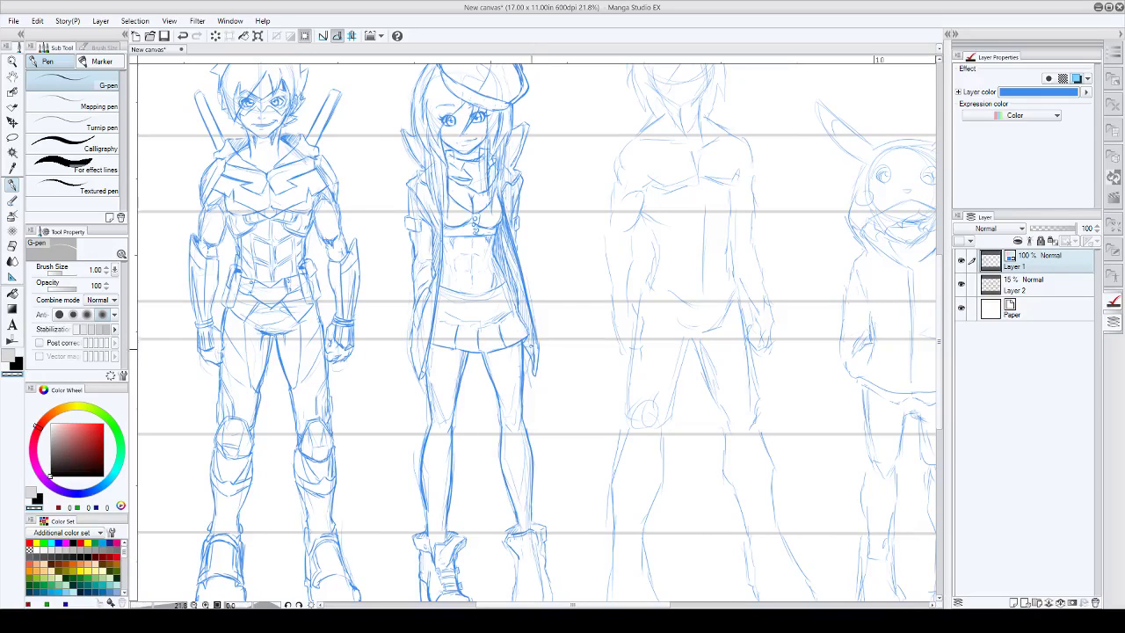
{"action": "key", "text": "c"}
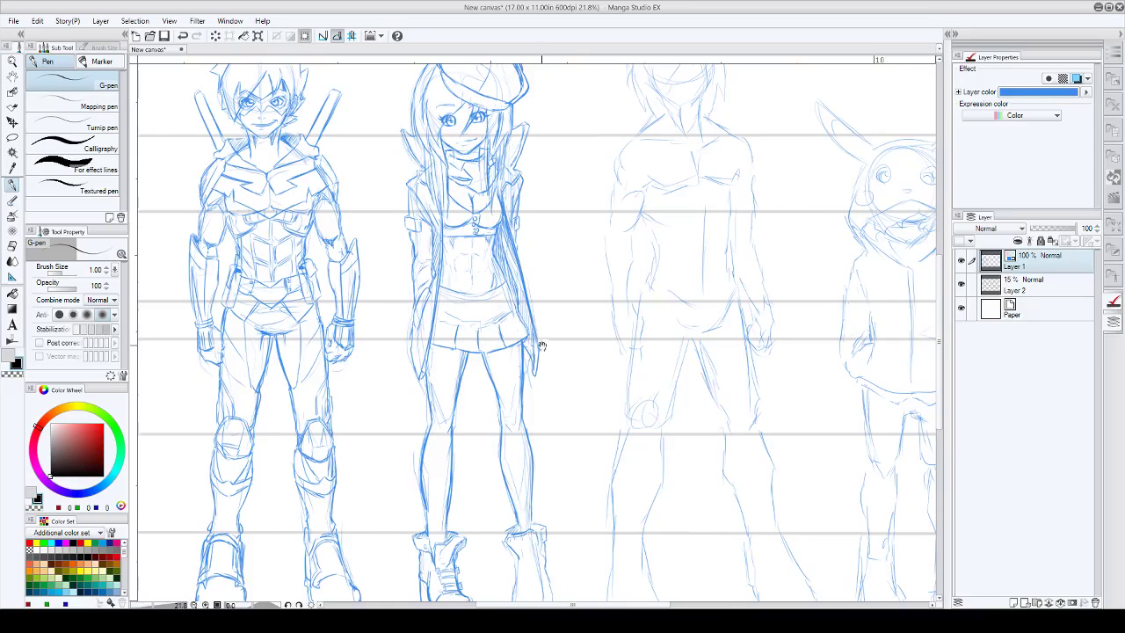
- Shade both of the girl's legs as stockings with diagonal hatching from the skirt hem down
{"action": "left_click_drag", "start_coordinate": [542, 347], "coordinate": [536, 322]}
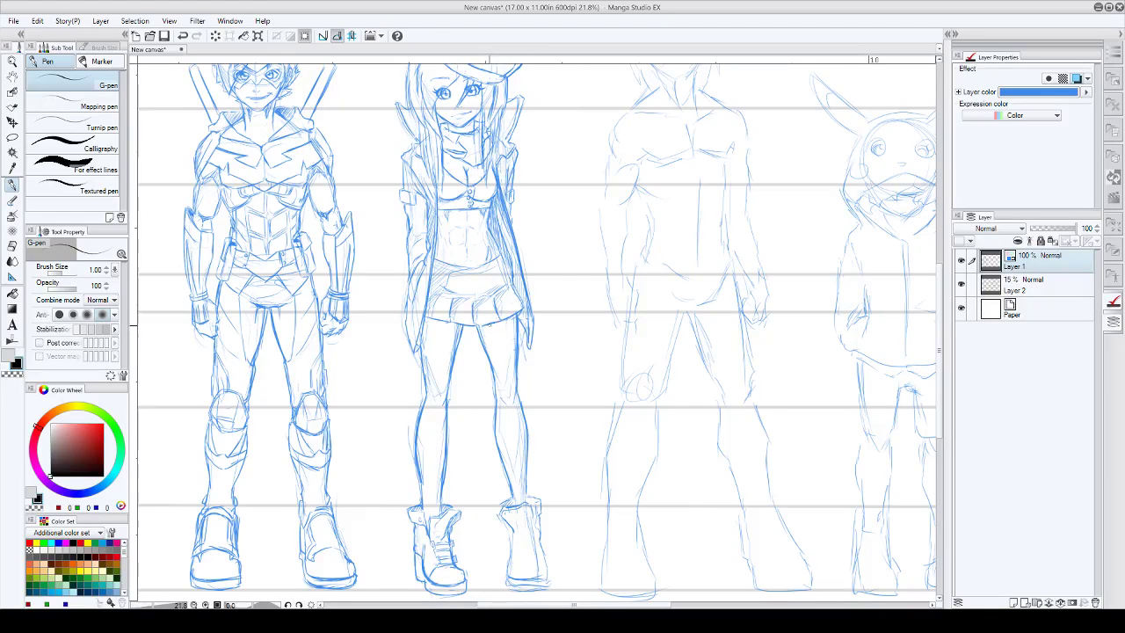
{"action": "mouse_move", "coordinate": [486, 336]}
{"action": "left_mouse_down"}
{"action": "mouse_move", "coordinate": [504, 326]}
{"action": "mouse_move", "coordinate": [496, 355]}
{"action": "left_mouse_up"}
{"action": "mouse_move", "coordinate": [516, 344]}
{"action": "left_mouse_down"}
{"action": "mouse_move", "coordinate": [499, 360]}
{"action": "mouse_move", "coordinate": [492, 403]}
{"action": "mouse_move", "coordinate": [511, 393]}
{"action": "mouse_move", "coordinate": [498, 412]}
{"action": "left_mouse_up"}
{"action": "mouse_move", "coordinate": [513, 400]}
{"action": "left_mouse_down"}
{"action": "mouse_move", "coordinate": [496, 418]}
{"action": "mouse_move", "coordinate": [507, 457]}
{"action": "left_mouse_up"}
{"action": "left_click_drag", "start_coordinate": [520, 446], "coordinate": [508, 471]}
{"action": "mouse_move", "coordinate": [525, 456]}
{"action": "left_mouse_down"}
{"action": "mouse_move", "coordinate": [508, 478]}
{"action": "mouse_move", "coordinate": [514, 495]}
{"action": "left_mouse_up"}
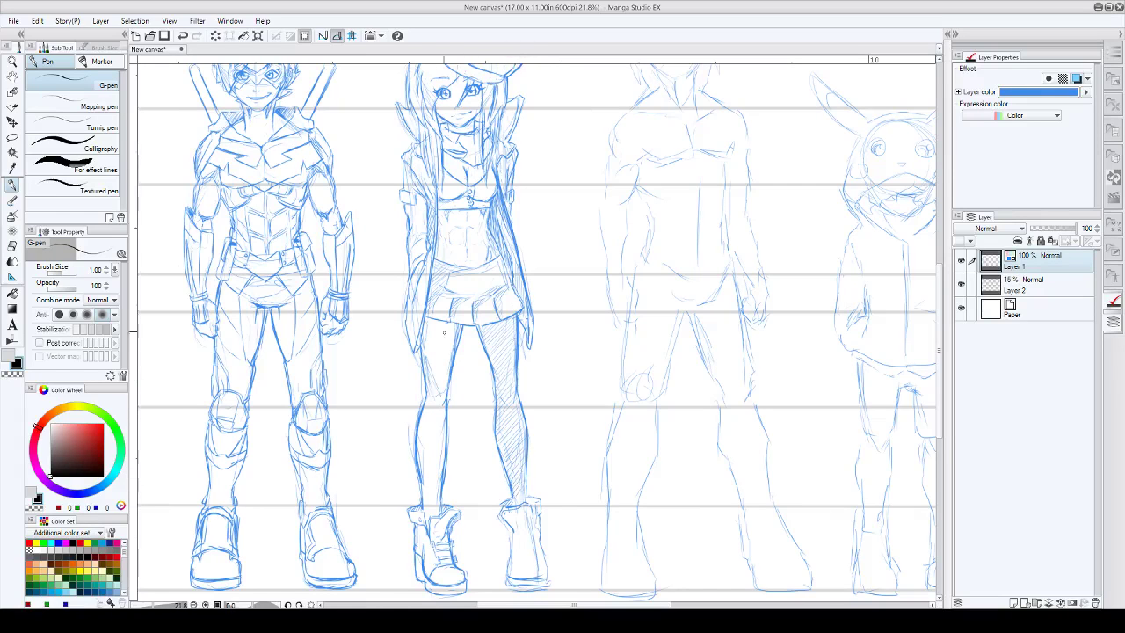
{"action": "mouse_move", "coordinate": [436, 320]}
{"action": "left_mouse_down"}
{"action": "mouse_move", "coordinate": [430, 369]}
{"action": "mouse_move", "coordinate": [435, 382]}
{"action": "mouse_move", "coordinate": [448, 372]}
{"action": "mouse_move", "coordinate": [427, 408]}
{"action": "left_mouse_up"}
{"action": "left_click_drag", "start_coordinate": [443, 398], "coordinate": [423, 417]}
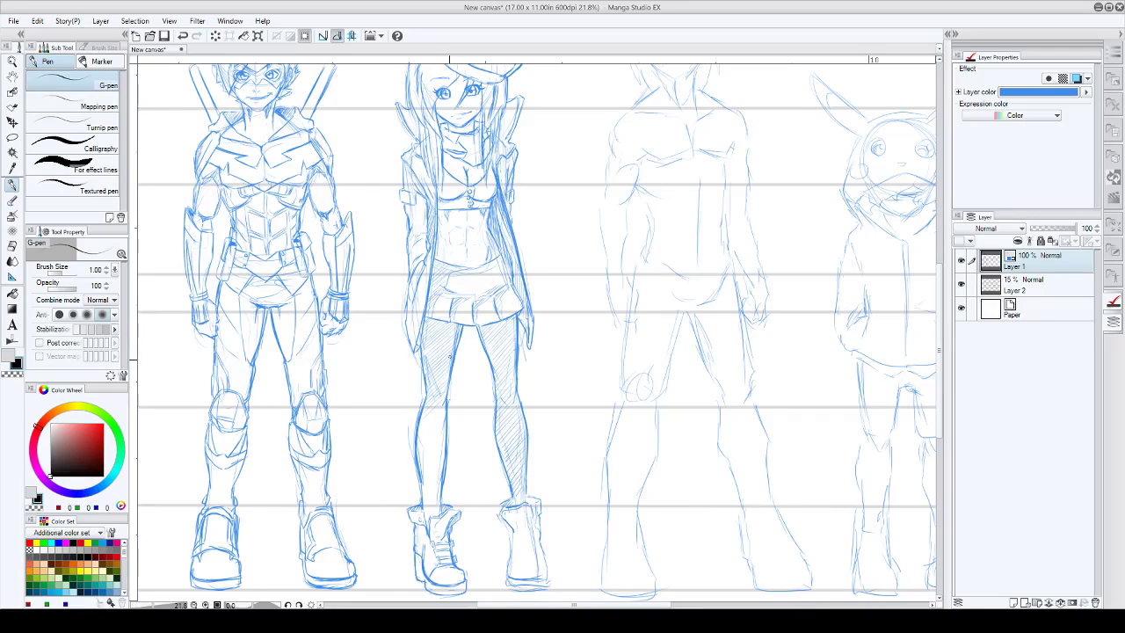
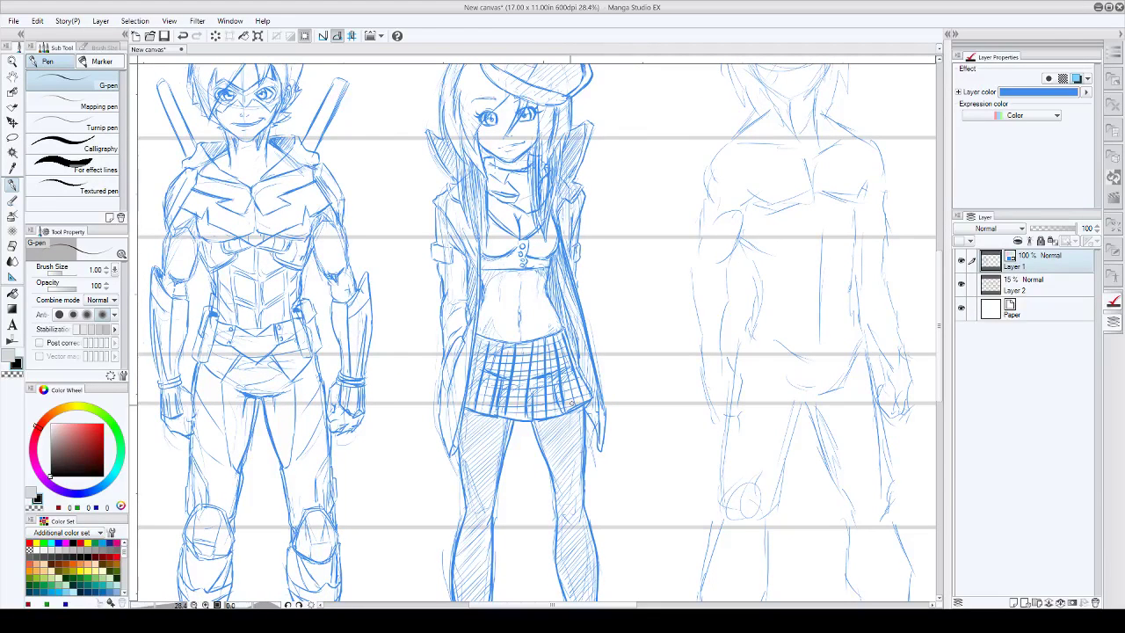
{"action": "mouse_move", "coordinate": [698, 328]}
{"action": "left_mouse_down"}
{"action": "mouse_move", "coordinate": [652, 357]}
{"action": "mouse_move", "coordinate": [699, 317]}
{"action": "left_mouse_up"}
{"action": "scroll", "coordinate": [698, 316], "scroll_direction": "up", "scroll_amount": 5}
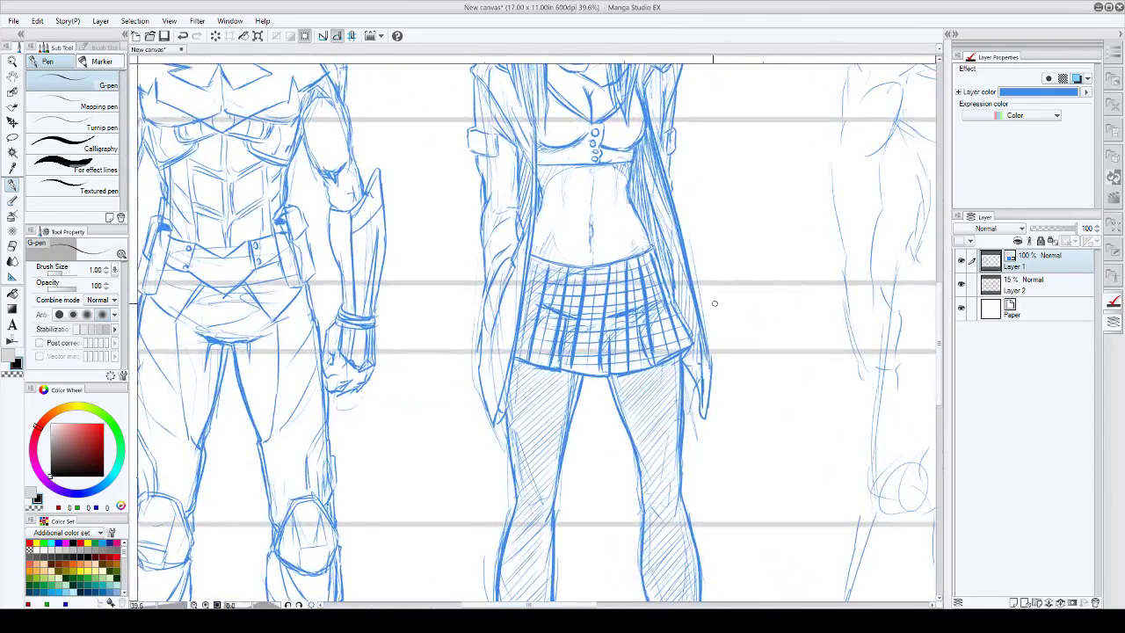
{"action": "mouse_move", "coordinate": [633, 264]}
{"action": "left_mouse_down"}
{"action": "mouse_move", "coordinate": [654, 295]}
{"action": "mouse_move", "coordinate": [565, 276]}
{"action": "mouse_move", "coordinate": [631, 325]}
{"action": "mouse_move", "coordinate": [615, 339]}
{"action": "left_mouse_up"}
{"action": "key", "text": "ctrl+z"}
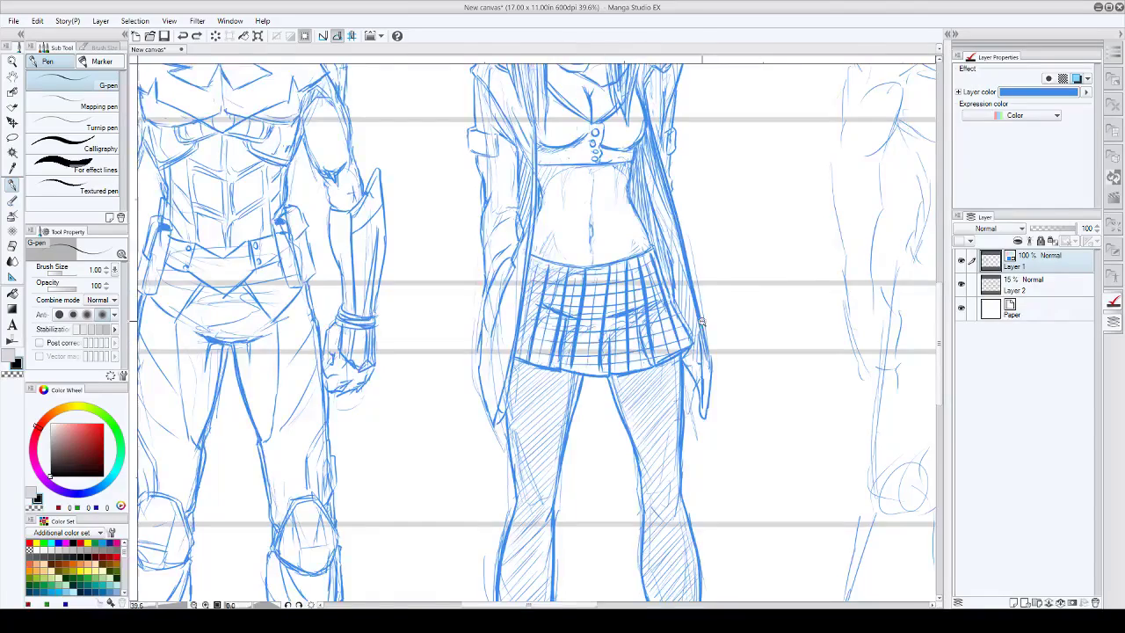
- Sketch curly locks of hair and the chin line inside the face opening of the long-eared hooded figure
{"action": "scroll", "coordinate": [701, 322], "scroll_direction": "down", "scroll_amount": 3}
{"action": "left_click_drag", "start_coordinate": [692, 322], "coordinate": [524, 395]}
{"action": "scroll", "coordinate": [622, 364], "scroll_direction": "down", "scroll_amount": 3}
{"action": "left_click_drag", "start_coordinate": [761, 356], "coordinate": [598, 340]}
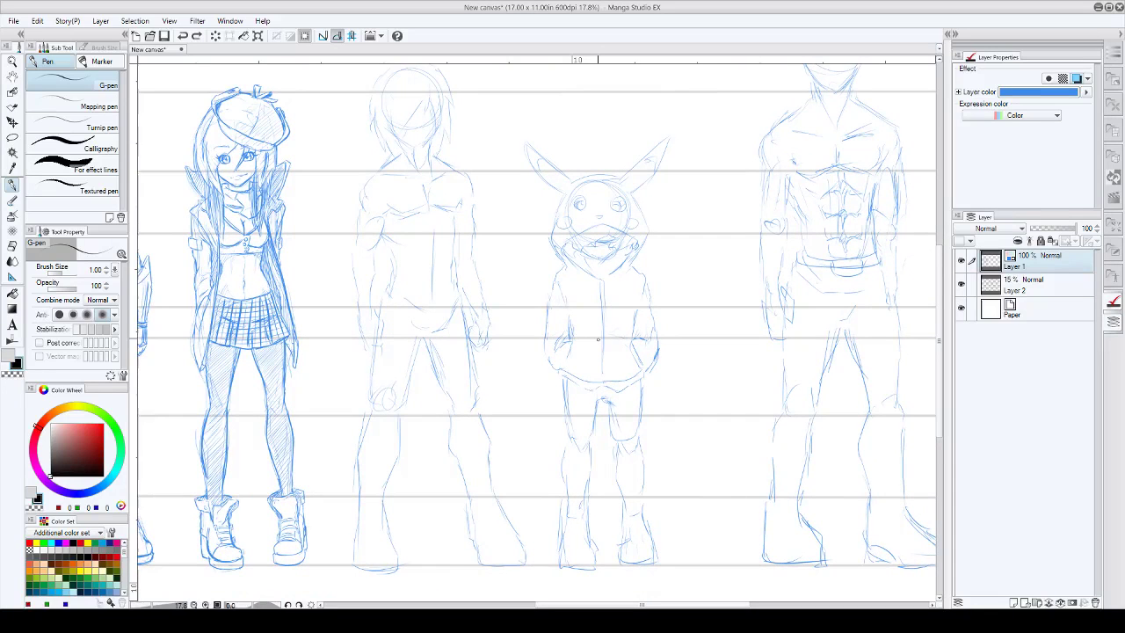
{"action": "left_click_drag", "start_coordinate": [680, 304], "coordinate": [627, 319]}
{"action": "scroll", "coordinate": [527, 241], "scroll_direction": "up", "scroll_amount": 5}
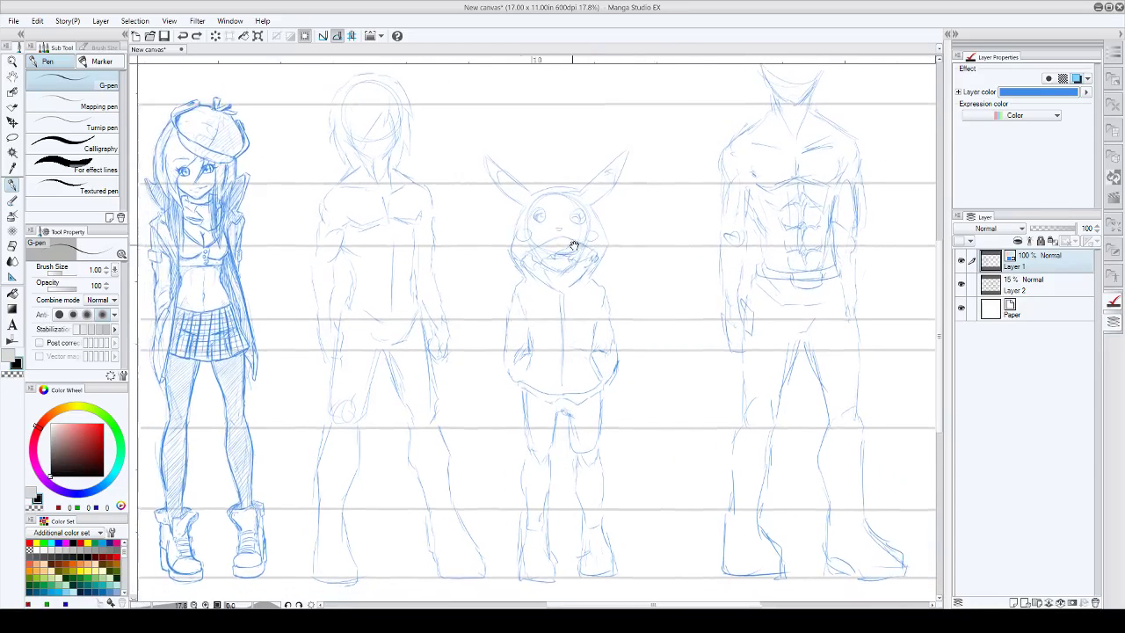
{"action": "mouse_move", "coordinate": [613, 218]}
{"action": "left_mouse_down"}
{"action": "mouse_move", "coordinate": [608, 247]}
{"action": "mouse_move", "coordinate": [562, 277]}
{"action": "mouse_move", "coordinate": [537, 271]}
{"action": "mouse_move", "coordinate": [510, 305]}
{"action": "mouse_move", "coordinate": [507, 296]}
{"action": "mouse_move", "coordinate": [510, 312]}
{"action": "mouse_move", "coordinate": [497, 319]}
{"action": "mouse_move", "coordinate": [477, 298]}
{"action": "mouse_move", "coordinate": [492, 325]}
{"action": "mouse_move", "coordinate": [469, 299]}
{"action": "mouse_move", "coordinate": [472, 327]}
{"action": "left_mouse_up"}
{"action": "mouse_move", "coordinate": [584, 256]}
{"action": "left_mouse_down"}
{"action": "mouse_move", "coordinate": [594, 288]}
{"action": "mouse_move", "coordinate": [585, 271]}
{"action": "mouse_move", "coordinate": [599, 297]}
{"action": "mouse_move", "coordinate": [611, 272]}
{"action": "mouse_move", "coordinate": [606, 301]}
{"action": "mouse_move", "coordinate": [613, 288]}
{"action": "mouse_move", "coordinate": [598, 276]}
{"action": "mouse_move", "coordinate": [632, 293]}
{"action": "mouse_move", "coordinate": [617, 310]}
{"action": "mouse_move", "coordinate": [621, 296]}
{"action": "mouse_move", "coordinate": [583, 301]}
{"action": "mouse_move", "coordinate": [609, 296]}
{"action": "mouse_move", "coordinate": [601, 310]}
{"action": "mouse_move", "coordinate": [603, 289]}
{"action": "mouse_move", "coordinate": [594, 295]}
{"action": "mouse_move", "coordinate": [562, 336]}
{"action": "left_mouse_up"}
{"action": "key", "text": "ctrl+z"}
{"action": "key", "text": "ctrl+z"}
{"action": "mouse_move", "coordinate": [599, 301]}
{"action": "left_mouse_down"}
{"action": "mouse_move", "coordinate": [554, 335]}
{"action": "mouse_move", "coordinate": [529, 325]}
{"action": "mouse_move", "coordinate": [563, 333]}
{"action": "left_mouse_up"}
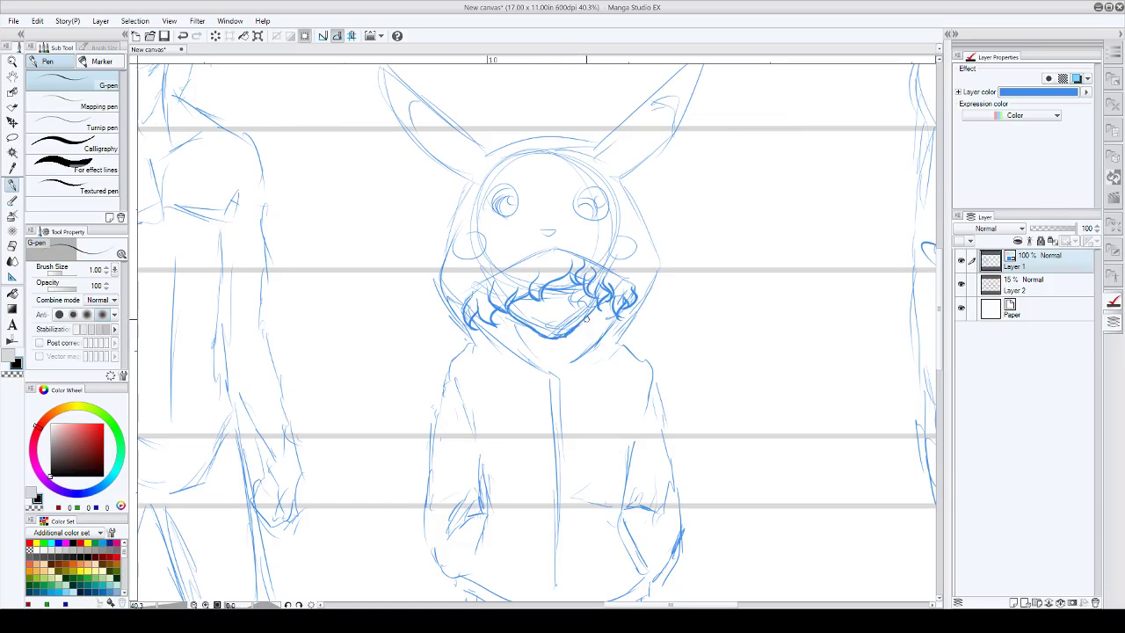
- Erase the rough lines between the curls and the chin in the hood opening using brush size 3
{"action": "key", "text": "c"}
{"action": "key", "text": "bracketright"}
{"action": "key", "text": "bracketright"}
{"action": "mouse_move", "coordinate": [515, 309]}
{"action": "left_mouse_down"}
{"action": "mouse_move", "coordinate": [553, 326]}
{"action": "mouse_move", "coordinate": [575, 303]}
{"action": "left_mouse_up"}
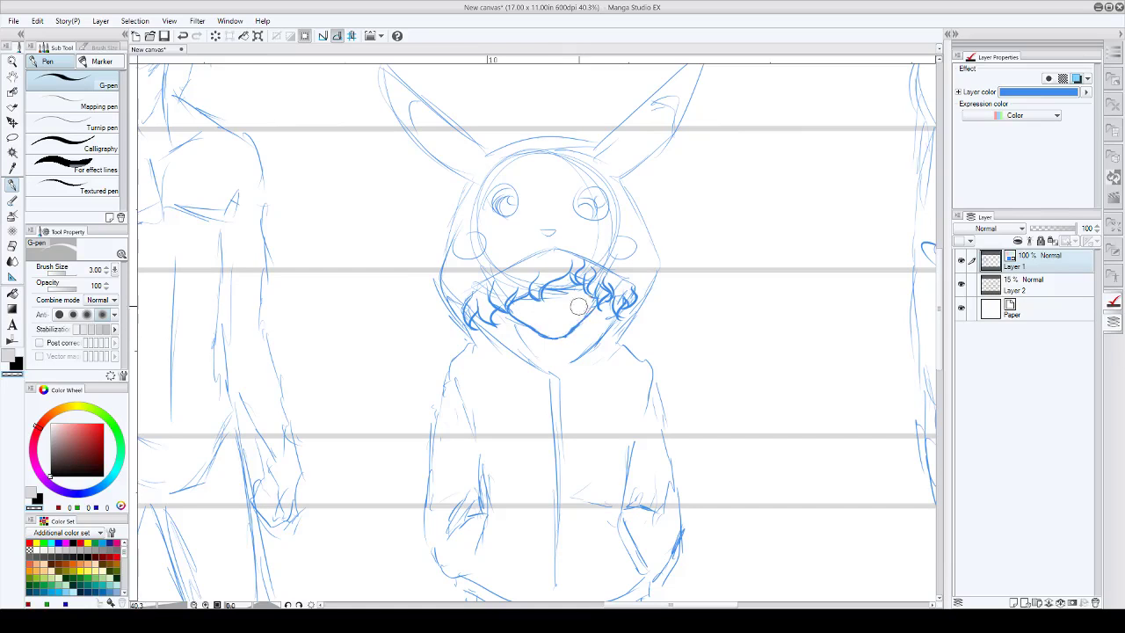
- Reinforce the chin and draw the lower edge of the fringe across the face in the hood opening at brush size 1.70
{"action": "key", "text": "x"}
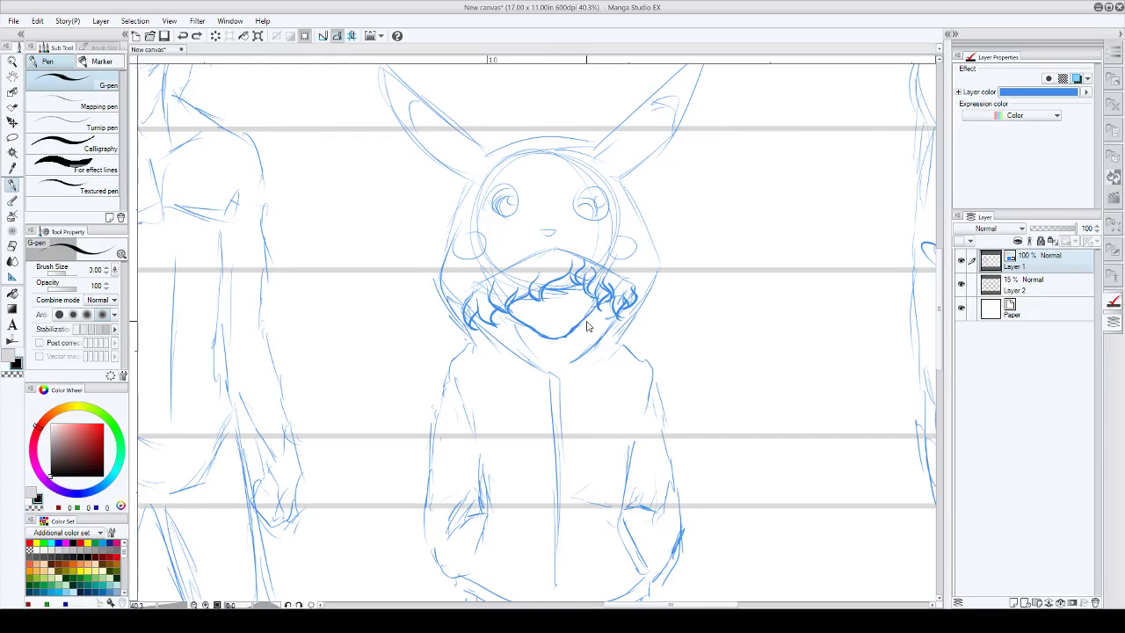
{"action": "key", "text": "bracketleft"}
{"action": "key", "text": "bracketleft"}
{"action": "key", "text": "bracketleft"}
{"action": "left_click_drag", "start_coordinate": [560, 335], "coordinate": [567, 333]}
{"action": "mouse_move", "coordinate": [592, 295]}
{"action": "left_mouse_down"}
{"action": "mouse_move", "coordinate": [520, 299]}
{"action": "mouse_move", "coordinate": [594, 295]}
{"action": "mouse_move", "coordinate": [542, 293]}
{"action": "left_mouse_up"}
{"action": "key", "text": "c"}
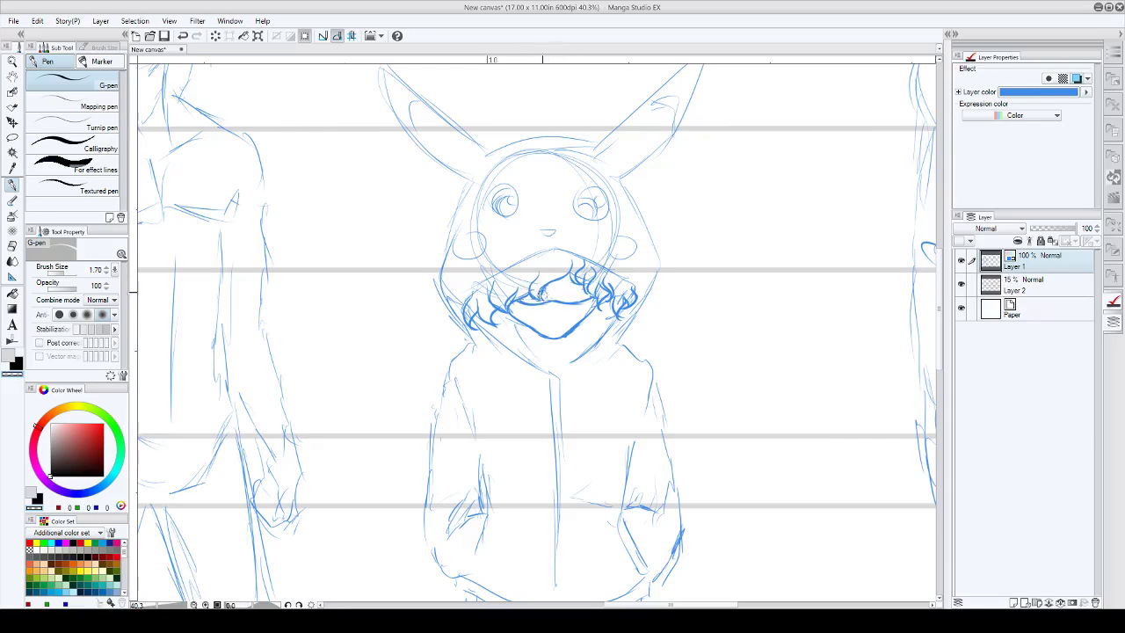
- Sketch the nose and lips below the fringe with brush size 0.60 and hatch the shaded area between the curls
{"action": "key", "text": "["}
{"action": "key", "text": "["}
{"action": "key", "text": "["}
{"action": "key", "text": "bracketleft"}
{"action": "key", "text": "c"}
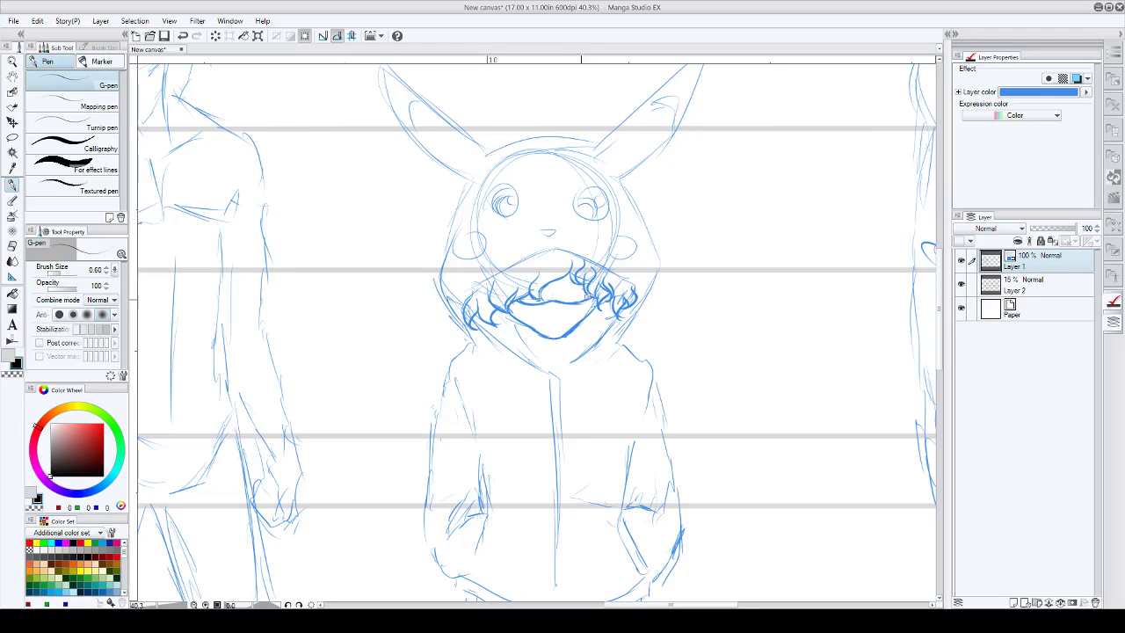
{"action": "left_click_drag", "start_coordinate": [550, 299], "coordinate": [524, 297]}
{"action": "scroll", "coordinate": [566, 323], "scroll_direction": "up", "scroll_amount": 4}
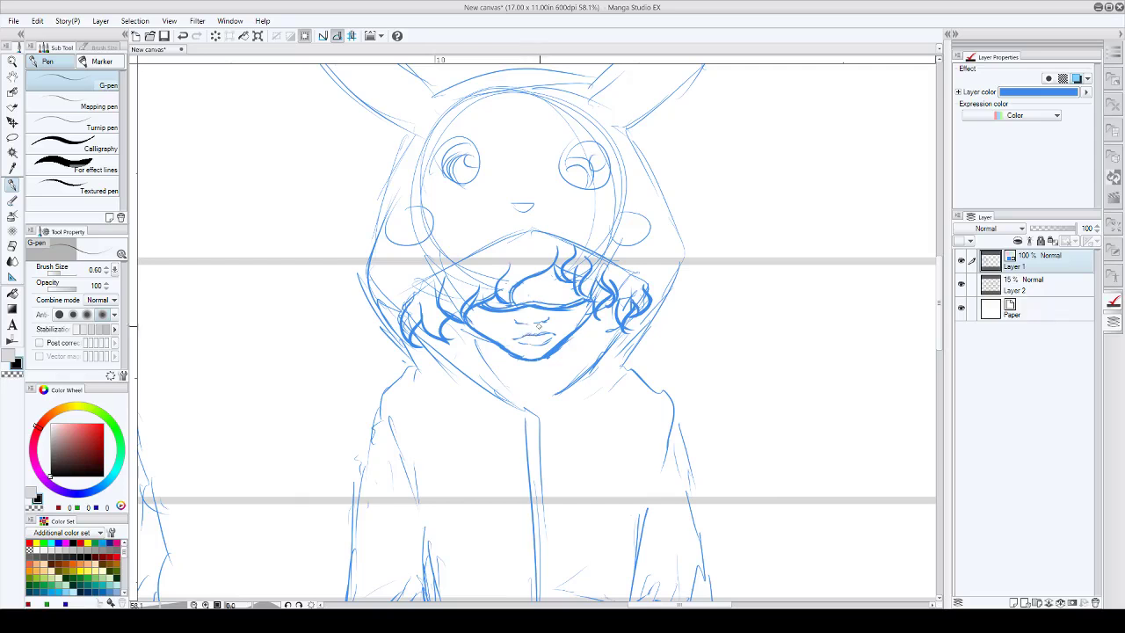
{"action": "scroll", "coordinate": [554, 327], "scroll_direction": "down", "scroll_amount": 3}
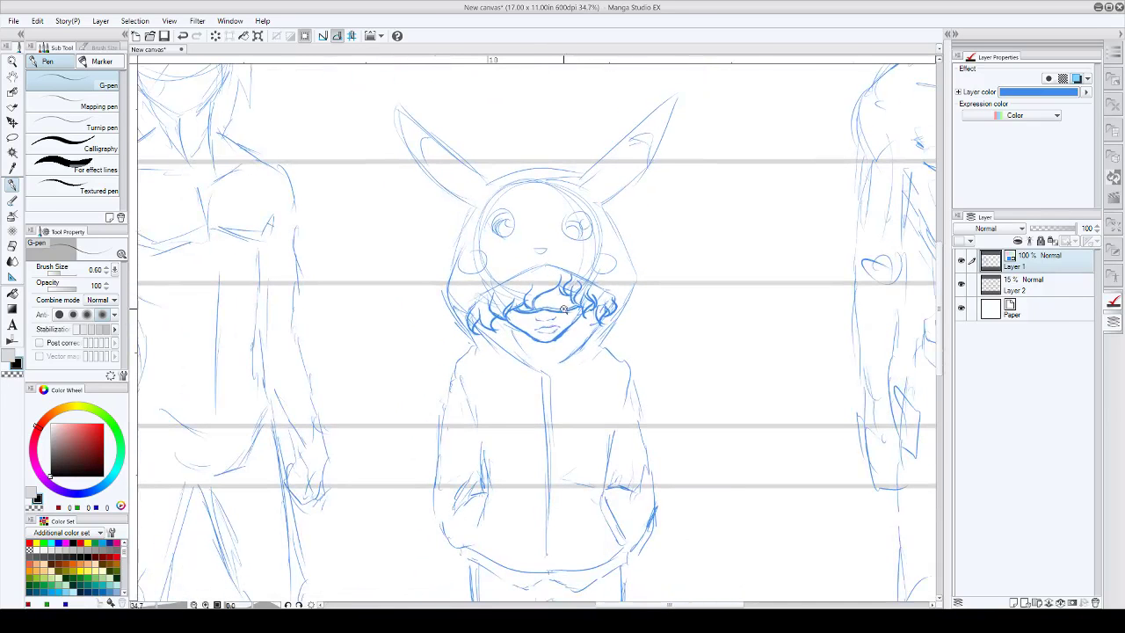
{"action": "scroll", "coordinate": [563, 309], "scroll_direction": "up", "scroll_amount": 2}
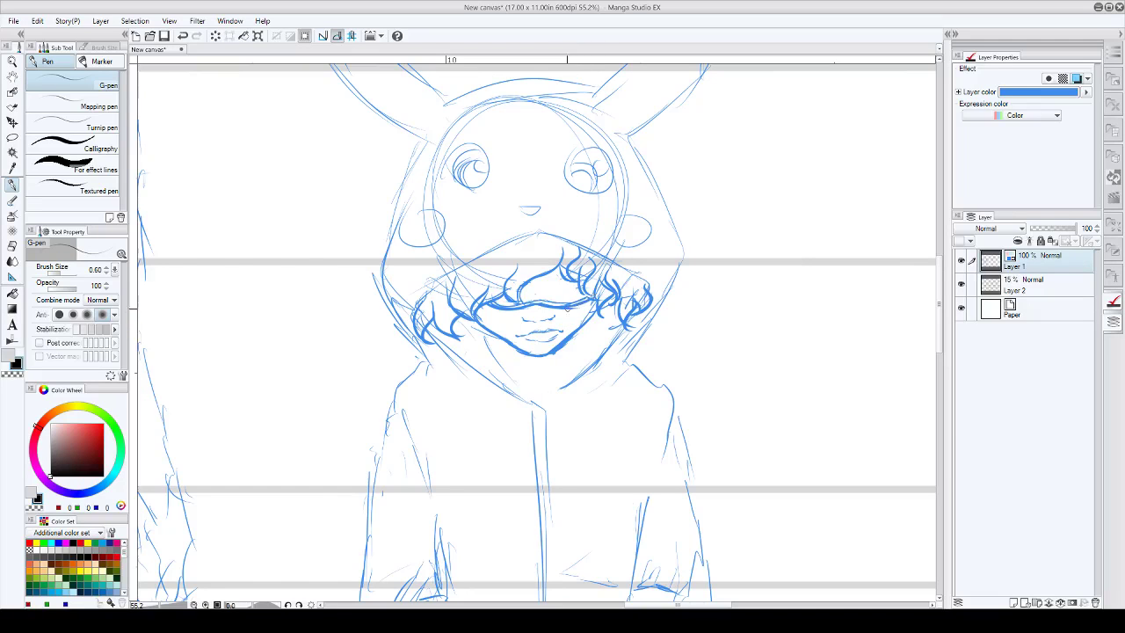
{"action": "mouse_move", "coordinate": [553, 276]}
{"action": "left_mouse_down"}
{"action": "mouse_move", "coordinate": [529, 300]}
{"action": "mouse_move", "coordinate": [555, 297]}
{"action": "left_mouse_up"}
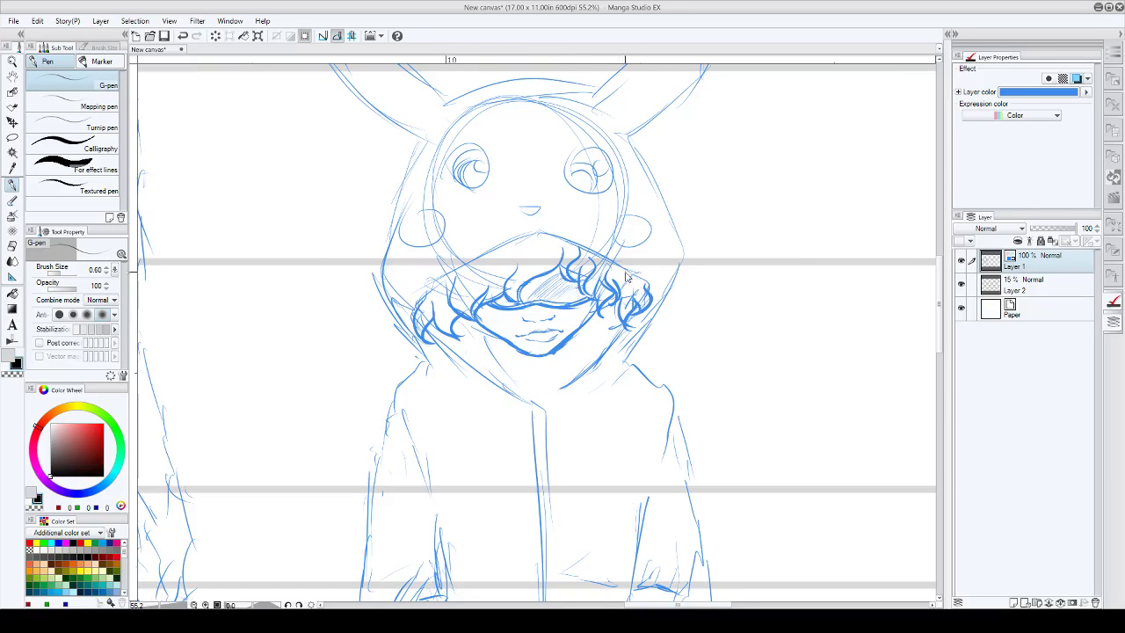
- Outline the upper edge of the face opening, the top of the hood and the left ear with its inner marking
{"action": "scroll", "coordinate": [625, 278], "scroll_direction": "down", "scroll_amount": 3}
{"action": "scroll", "coordinate": [606, 305], "scroll_direction": "up", "scroll_amount": 2}
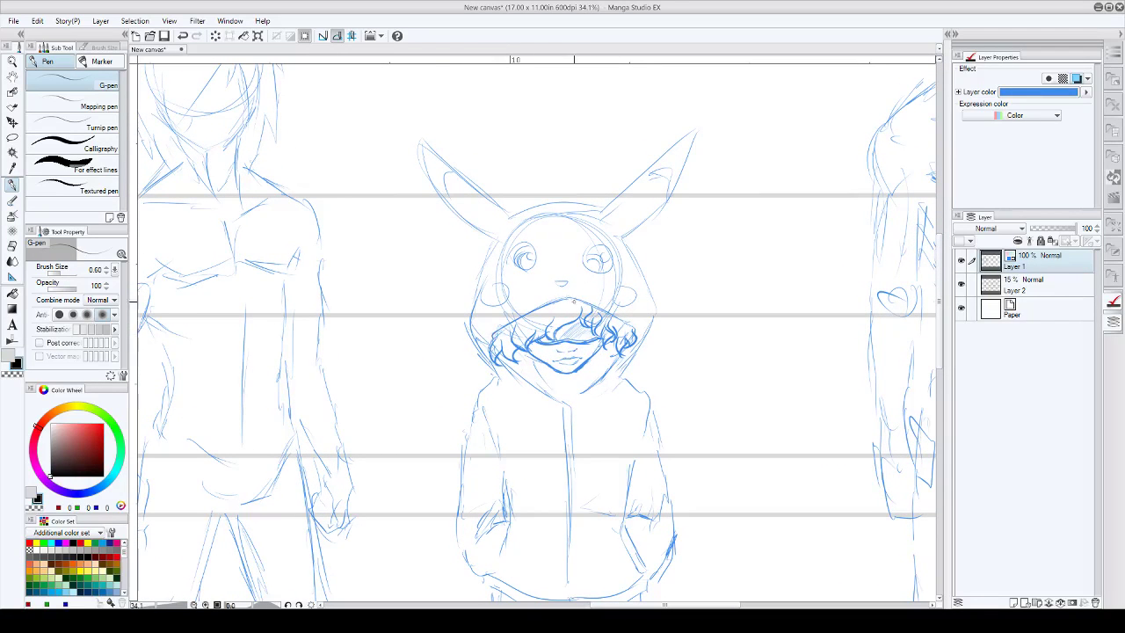
{"action": "left_click_drag", "start_coordinate": [566, 301], "coordinate": [593, 305]}
{"action": "mouse_move", "coordinate": [601, 209]}
{"action": "left_mouse_down"}
{"action": "mouse_move", "coordinate": [526, 206]}
{"action": "mouse_move", "coordinate": [561, 199]}
{"action": "mouse_move", "coordinate": [513, 214]}
{"action": "mouse_move", "coordinate": [601, 208]}
{"action": "left_mouse_up"}
{"action": "mouse_move", "coordinate": [419, 145]}
{"action": "left_mouse_down"}
{"action": "mouse_move", "coordinate": [446, 202]}
{"action": "mouse_move", "coordinate": [419, 145]}
{"action": "mouse_move", "coordinate": [512, 216]}
{"action": "left_mouse_up"}
{"action": "left_click_drag", "start_coordinate": [442, 198], "coordinate": [490, 236]}
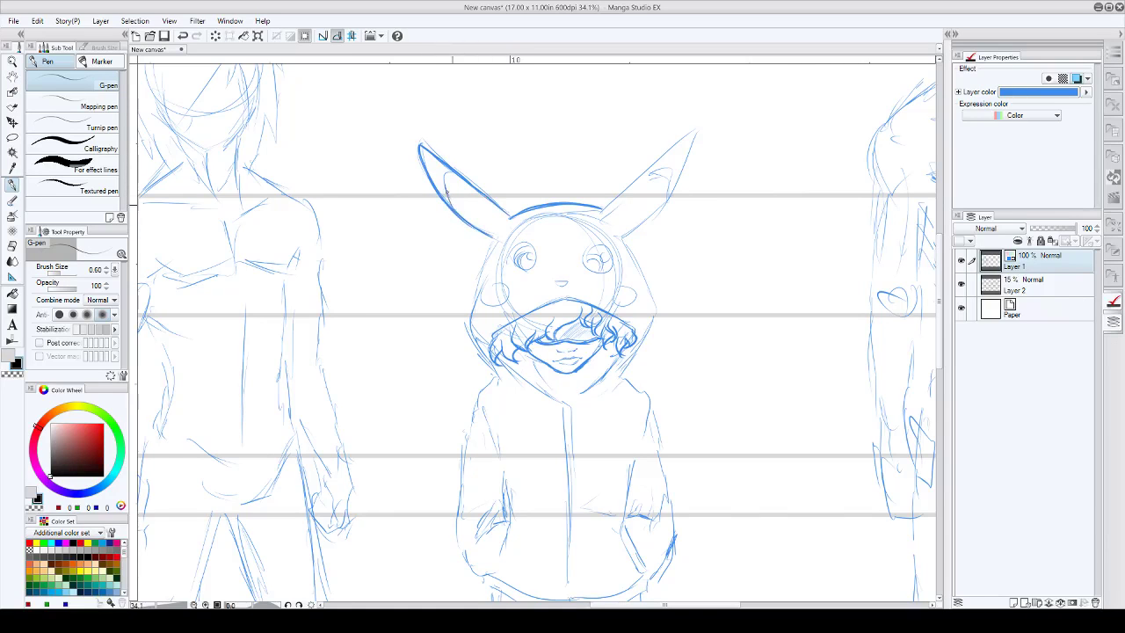
{"action": "left_click_drag", "start_coordinate": [444, 172], "coordinate": [461, 179]}
- Outline both sides of the hood down to the chin point, and the right ear with its inner marking
{"action": "mouse_move", "coordinate": [624, 237]}
{"action": "left_mouse_down"}
{"action": "mouse_move", "coordinate": [655, 312]}
{"action": "mouse_move", "coordinate": [645, 335]}
{"action": "mouse_move", "coordinate": [654, 316]}
{"action": "mouse_move", "coordinate": [573, 399]}
{"action": "left_mouse_up"}
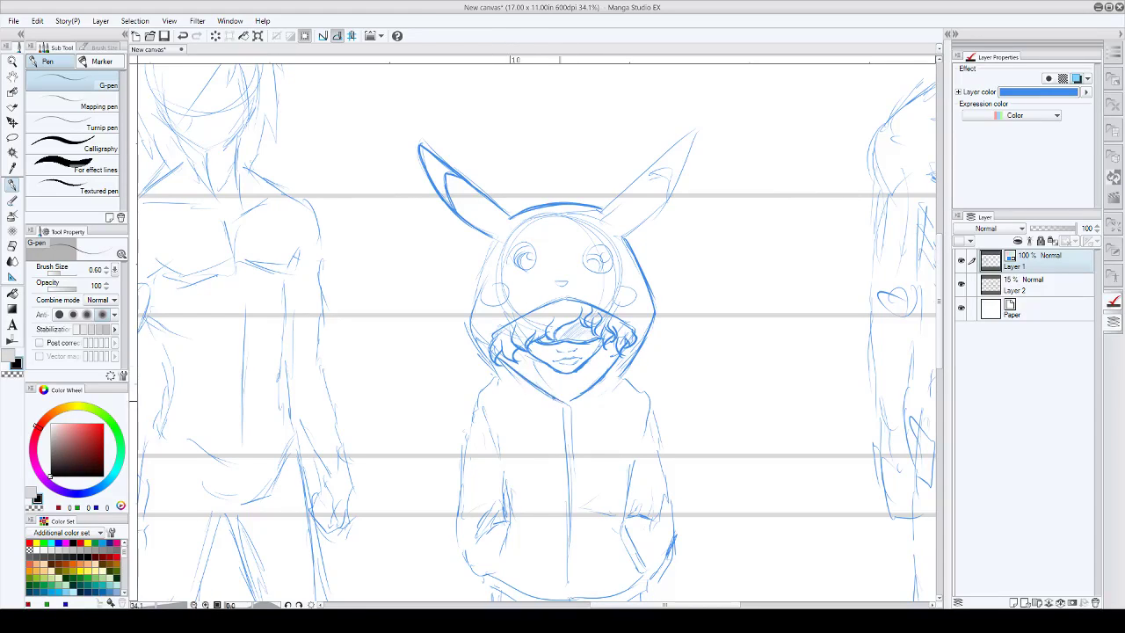
{"action": "mouse_move", "coordinate": [494, 238]}
{"action": "left_mouse_down"}
{"action": "mouse_move", "coordinate": [470, 316]}
{"action": "mouse_move", "coordinate": [493, 369]}
{"action": "left_mouse_up"}
{"action": "mouse_move", "coordinate": [603, 210]}
{"action": "left_mouse_down"}
{"action": "mouse_move", "coordinate": [698, 126]}
{"action": "mouse_move", "coordinate": [661, 204]}
{"action": "mouse_move", "coordinate": [624, 233]}
{"action": "left_mouse_up"}
{"action": "key", "text": "ctrl+z"}
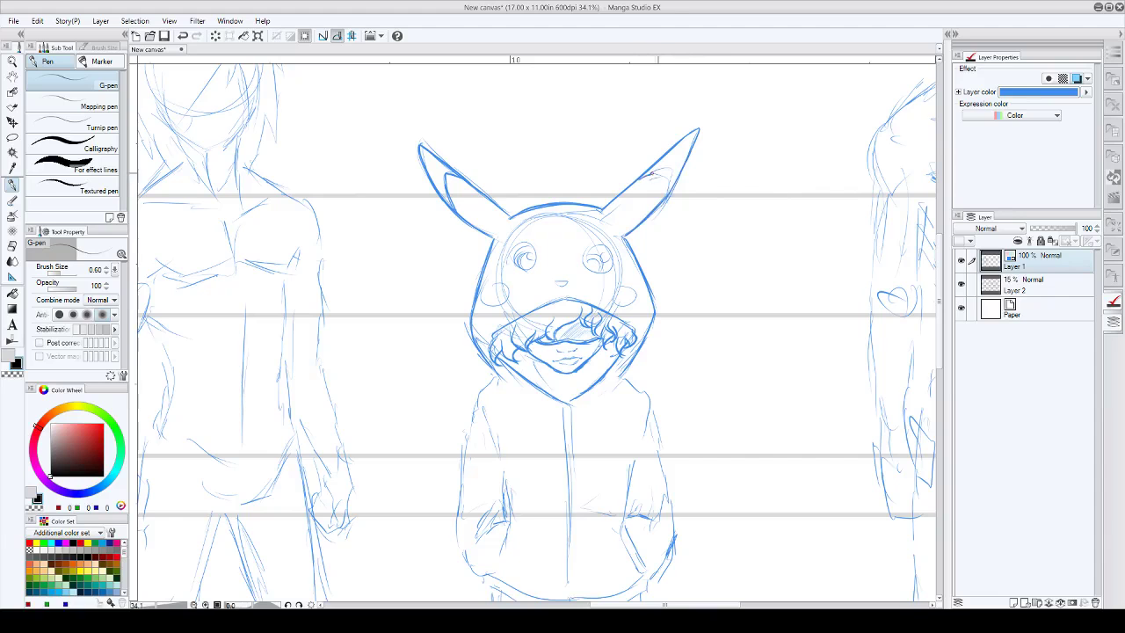
{"action": "left_click_drag", "start_coordinate": [652, 172], "coordinate": [665, 204]}
- Erase the construction circles inside the hood and outline a round cheek mark on each side
{"action": "scroll", "coordinate": [601, 232], "scroll_direction": "up", "scroll_amount": 2}
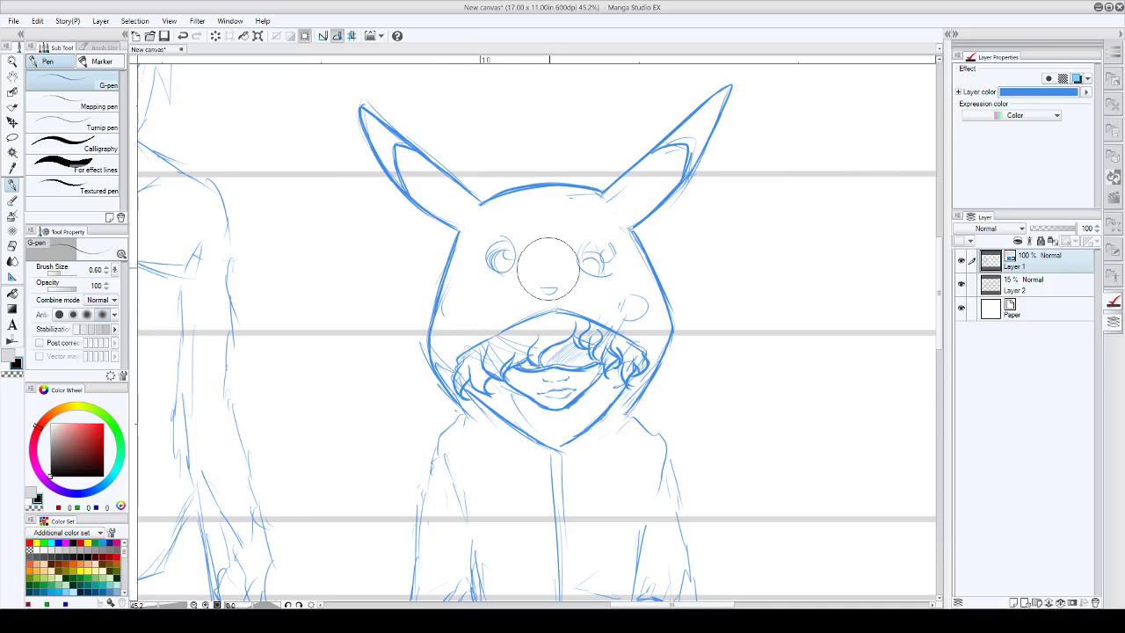
{"action": "mouse_move", "coordinate": [464, 292]}
{"action": "left_mouse_down"}
{"action": "mouse_move", "coordinate": [457, 320]}
{"action": "mouse_move", "coordinate": [466, 291]}
{"action": "mouse_move", "coordinate": [448, 318]}
{"action": "mouse_move", "coordinate": [474, 297]}
{"action": "mouse_move", "coordinate": [447, 309]}
{"action": "left_mouse_up"}
{"action": "mouse_move", "coordinate": [622, 298]}
{"action": "left_mouse_down"}
{"action": "mouse_move", "coordinate": [647, 299]}
{"action": "mouse_move", "coordinate": [628, 322]}
{"action": "left_mouse_up"}
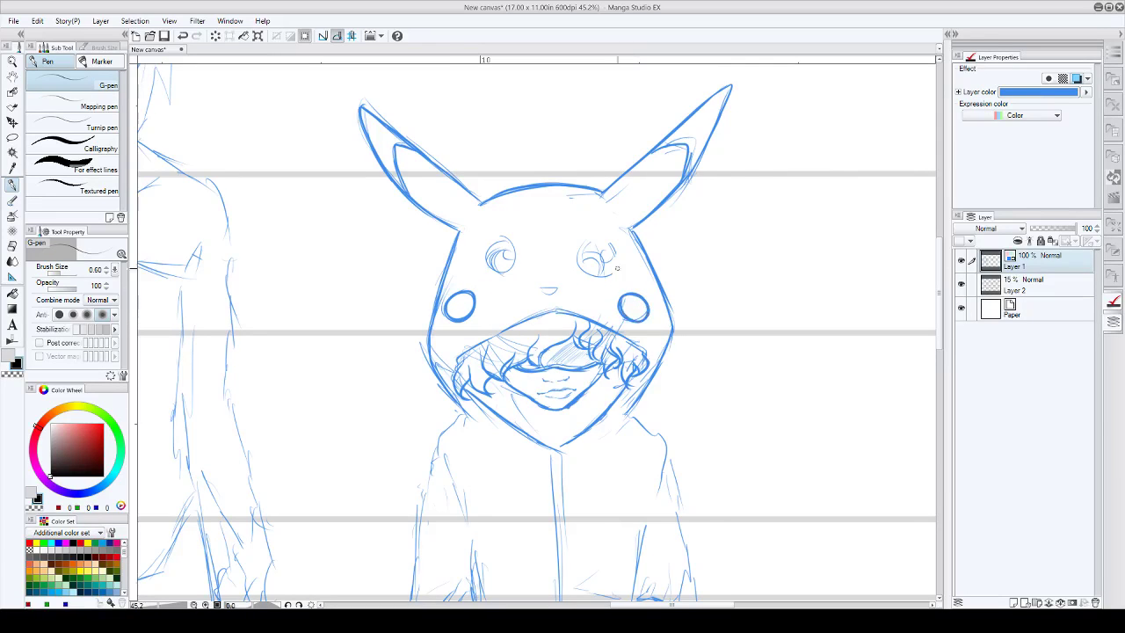
- Draw the hood's left eye as a bold circle with a filled iris and a small round highlight
{"action": "mouse_move", "coordinate": [485, 264]}
{"action": "left_mouse_down"}
{"action": "mouse_move", "coordinate": [490, 240]}
{"action": "mouse_move", "coordinate": [516, 255]}
{"action": "mouse_move", "coordinate": [485, 269]}
{"action": "mouse_move", "coordinate": [514, 241]}
{"action": "mouse_move", "coordinate": [506, 251]}
{"action": "left_mouse_up"}
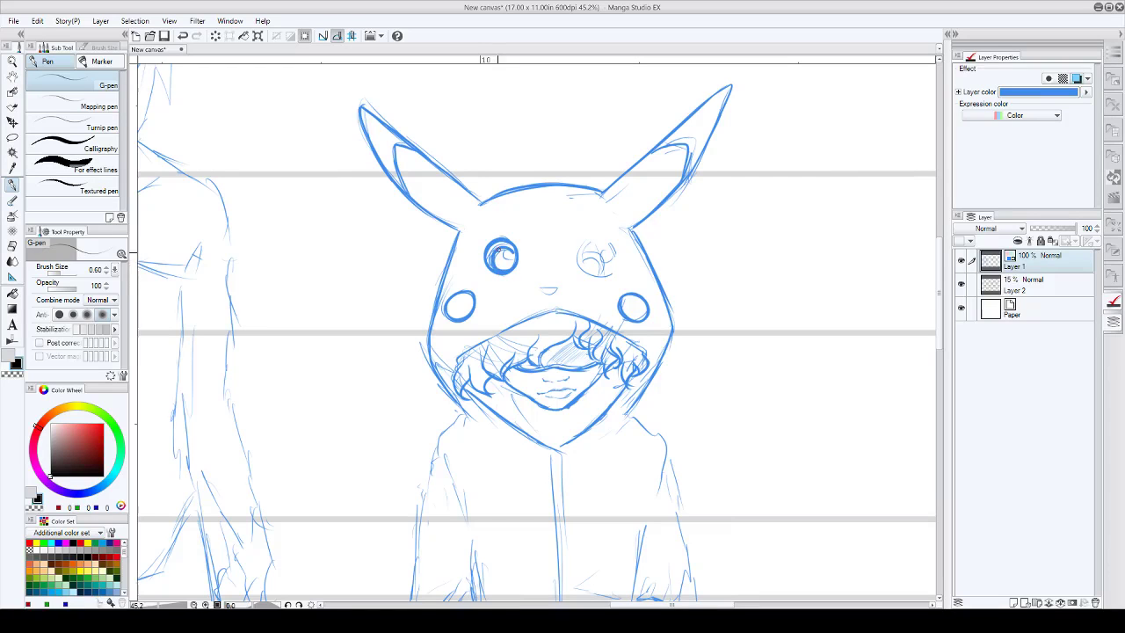
{"action": "left_click_drag", "start_coordinate": [501, 250], "coordinate": [508, 263]}
{"action": "key", "text": "c"}
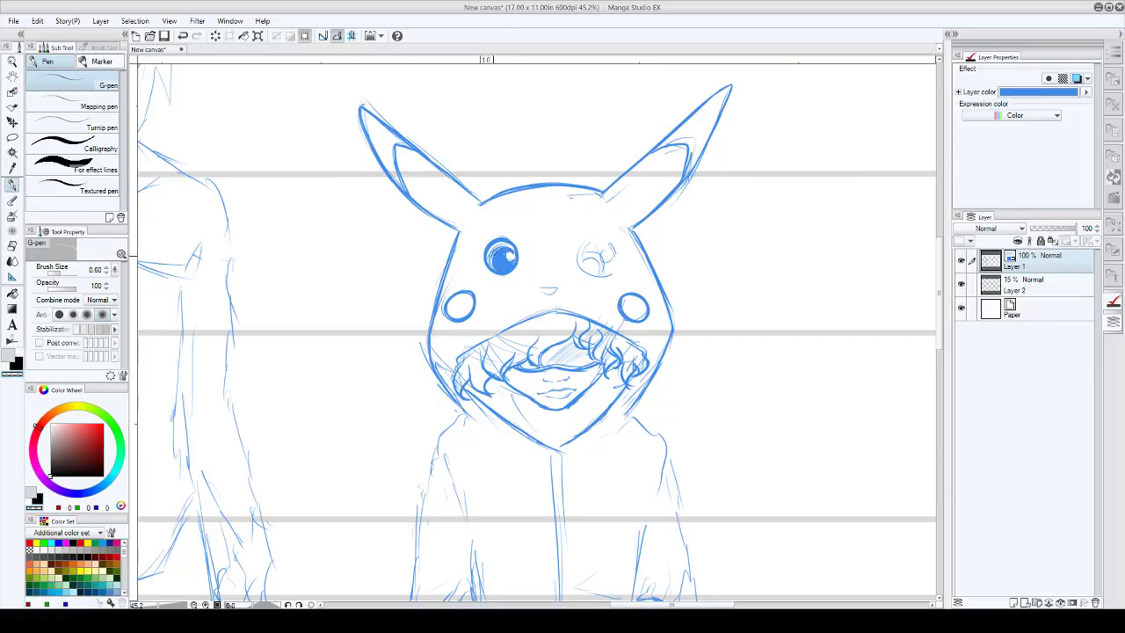
{"action": "left_click_drag", "start_coordinate": [498, 269], "coordinate": [493, 258]}
{"action": "key", "text": "c"}
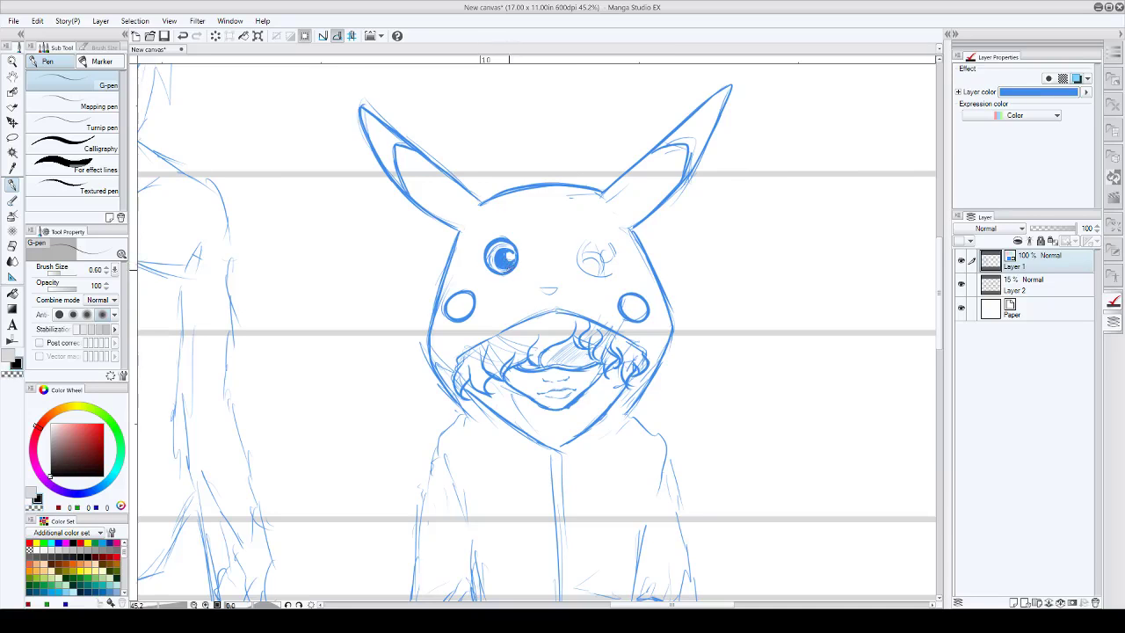
{"action": "key", "text": "ctrl+z"}
{"action": "key", "text": "x"}
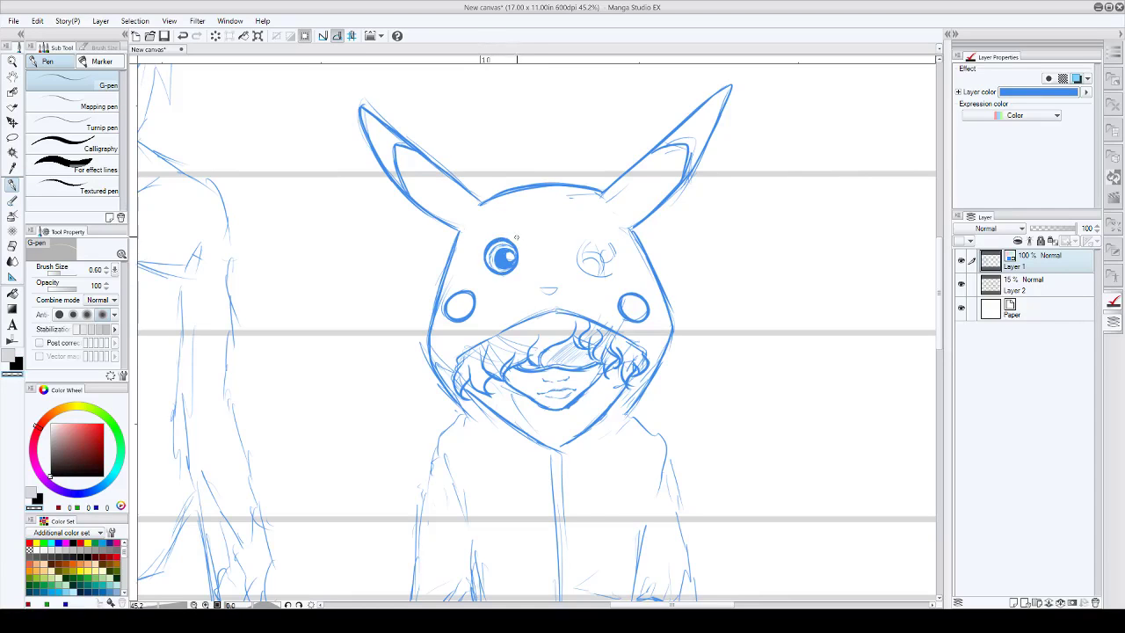
{"action": "key", "text": "c"}
{"action": "key", "text": "c"}
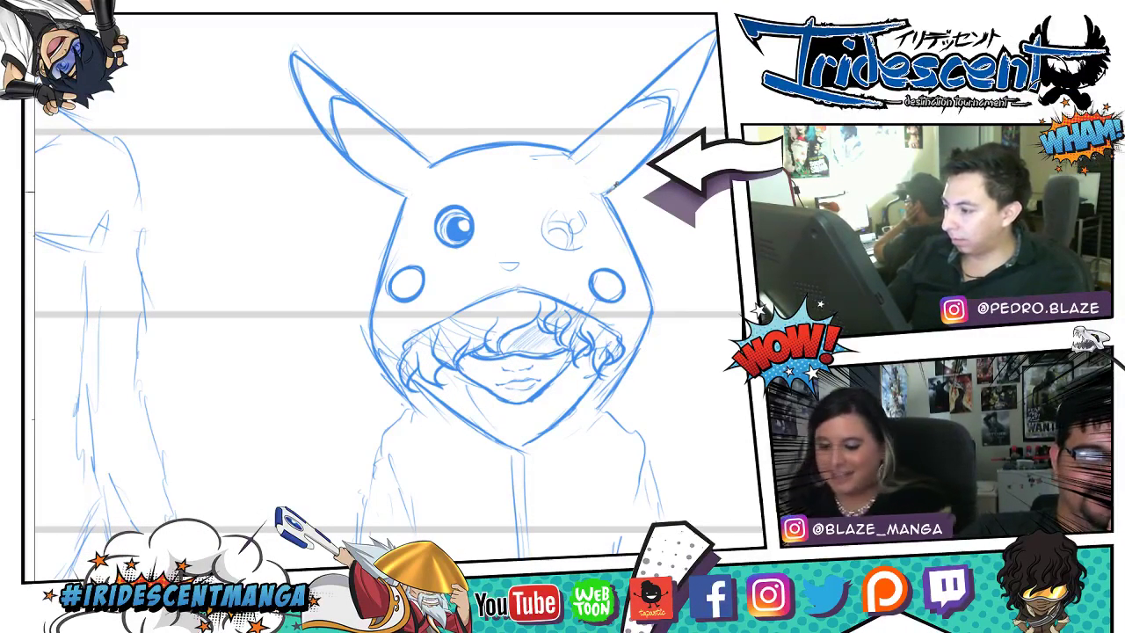
- Draw the hood's right eye with a round outline, filled iris and highlight to match the left, and fill the small nose
{"action": "mouse_move", "coordinate": [542, 220]}
{"action": "left_mouse_down"}
{"action": "mouse_move", "coordinate": [578, 212]}
{"action": "mouse_move", "coordinate": [584, 233]}
{"action": "mouse_move", "coordinate": [548, 211]}
{"action": "mouse_move", "coordinate": [584, 214]}
{"action": "mouse_move", "coordinate": [540, 226]}
{"action": "mouse_move", "coordinate": [550, 209]}
{"action": "mouse_move", "coordinate": [543, 216]}
{"action": "left_mouse_up"}
{"action": "key", "text": "ctrl+z"}
{"action": "key", "text": "ctrl+z"}
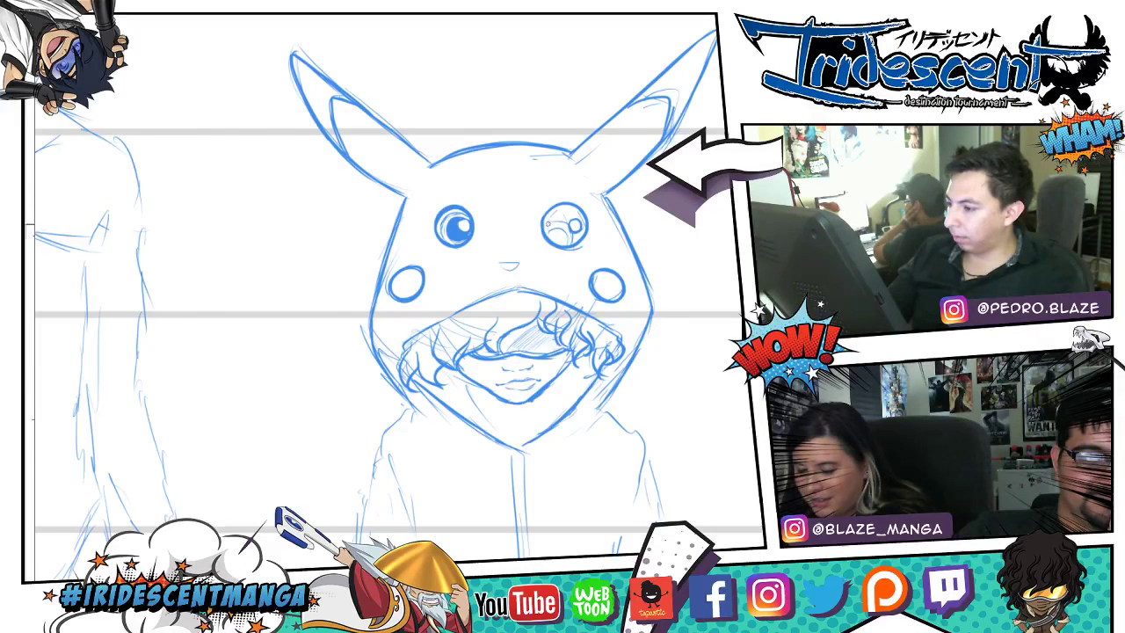
{"action": "mouse_move", "coordinate": [570, 211]}
{"action": "left_mouse_down"}
{"action": "mouse_move", "coordinate": [576, 219]}
{"action": "mouse_move", "coordinate": [554, 241]}
{"action": "left_mouse_up"}
{"action": "key", "text": "ctrl+z"}
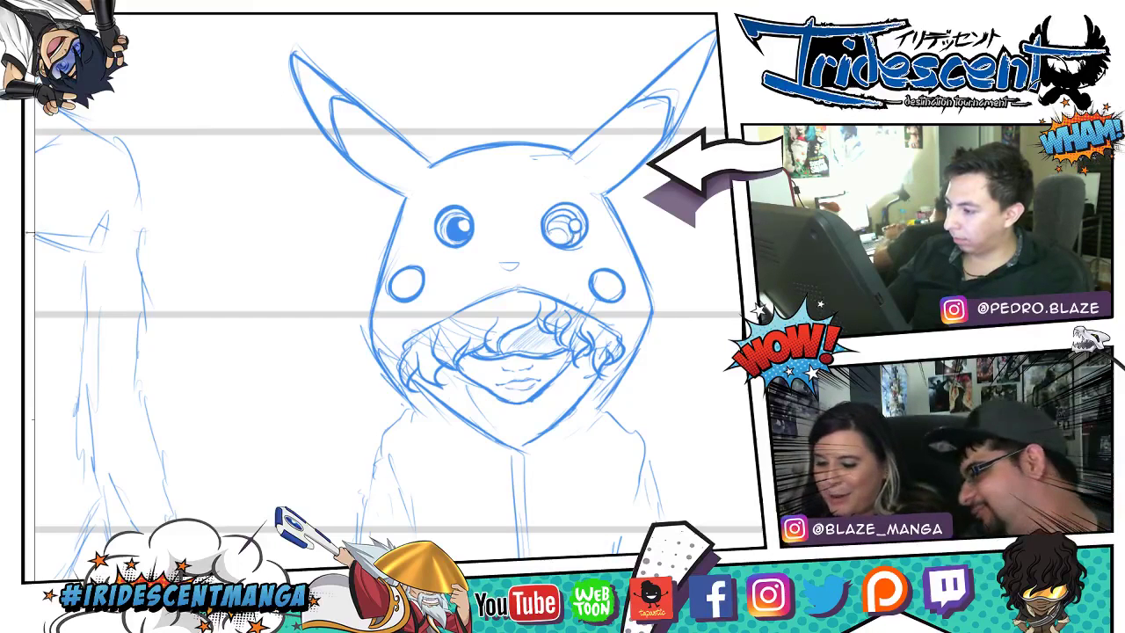
{"action": "mouse_move", "coordinate": [551, 220]}
{"action": "left_mouse_down"}
{"action": "mouse_move", "coordinate": [550, 239]}
{"action": "mouse_move", "coordinate": [561, 221]}
{"action": "mouse_move", "coordinate": [563, 235]}
{"action": "left_mouse_up"}
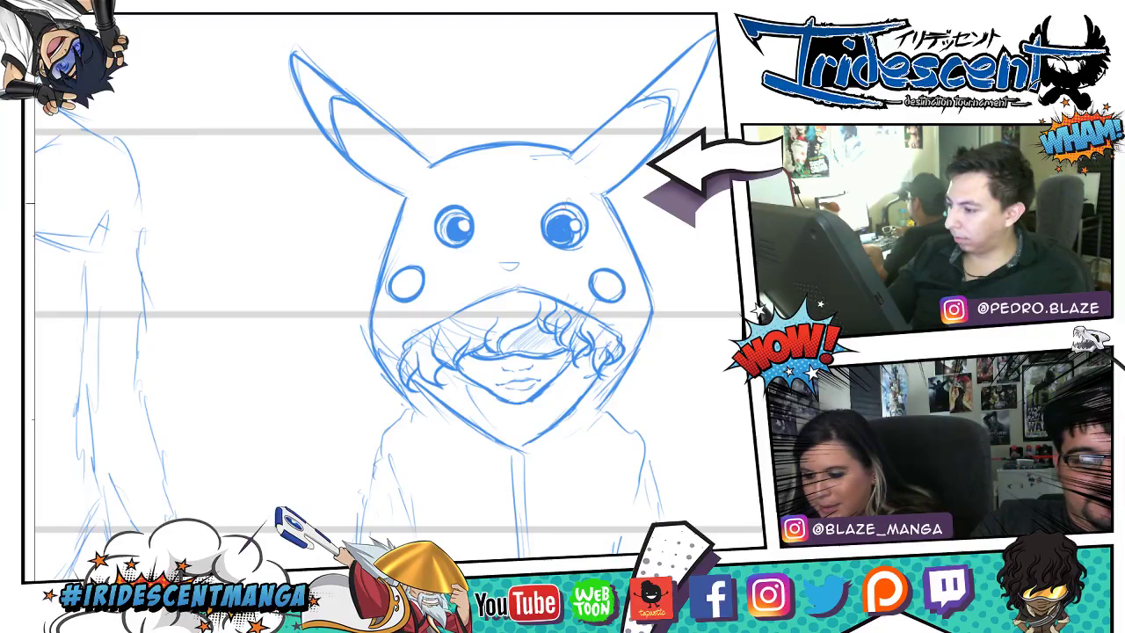
{"action": "left_click_drag", "start_coordinate": [549, 218], "coordinate": [559, 210]}
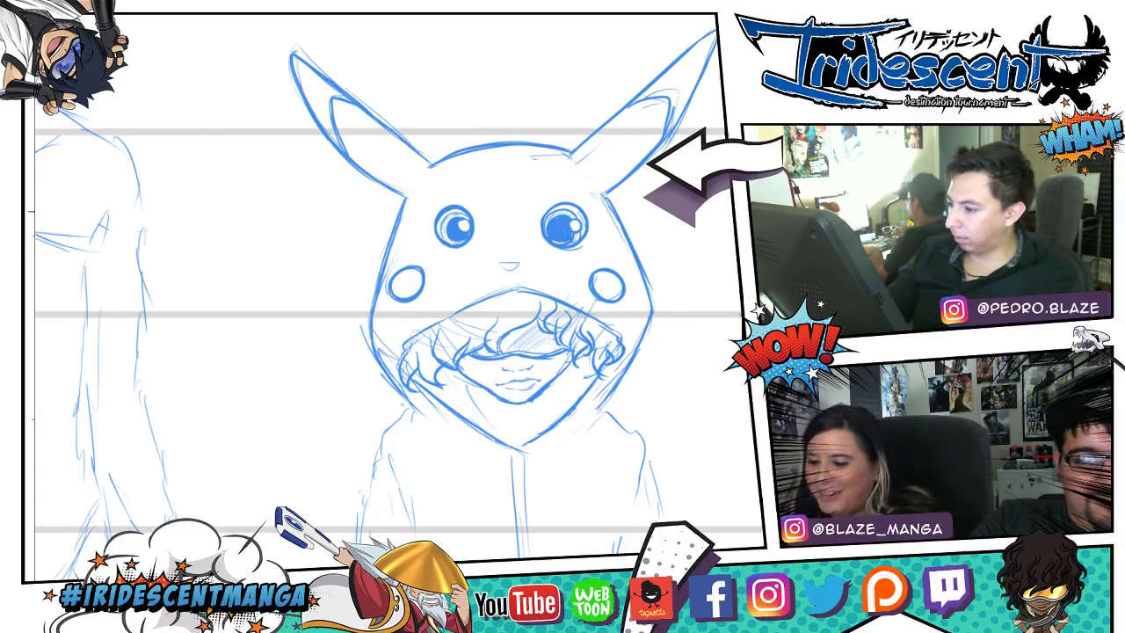
{"action": "mouse_move", "coordinate": [448, 218]}
{"action": "left_mouse_down"}
{"action": "mouse_move", "coordinate": [445, 229]}
{"action": "mouse_move", "coordinate": [461, 216]}
{"action": "left_mouse_up"}
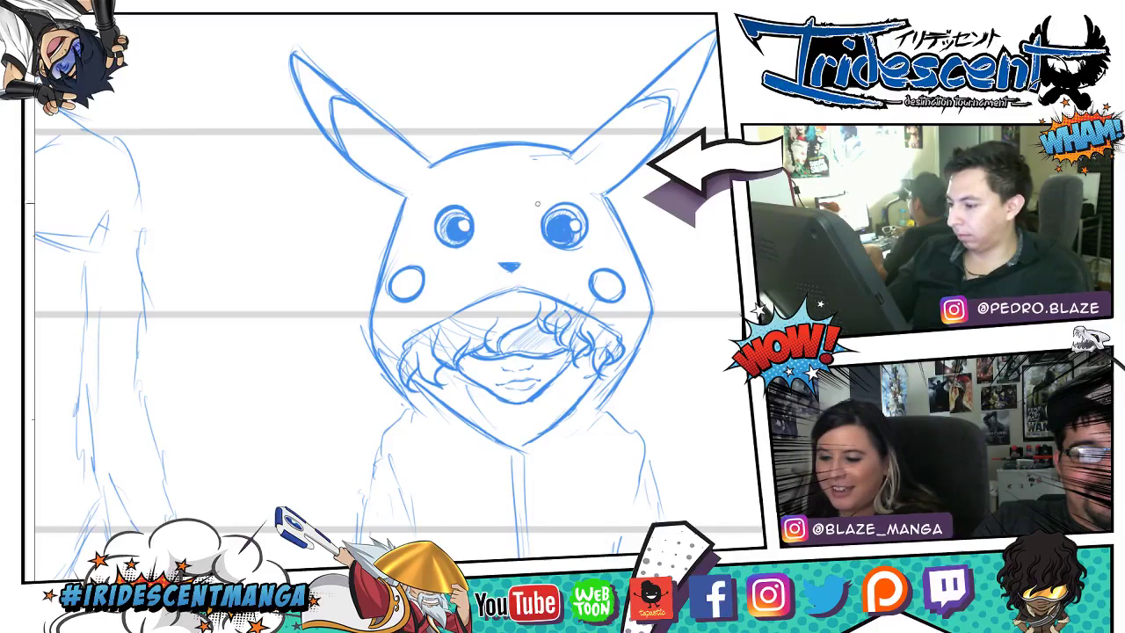
- Redraw the two zipper lines down the centre of the hoodie from the hood's point to the hem
{"action": "scroll", "coordinate": [537, 204], "scroll_direction": "down", "scroll_amount": 3}
{"action": "left_click_drag", "start_coordinate": [538, 284], "coordinate": [525, 204]}
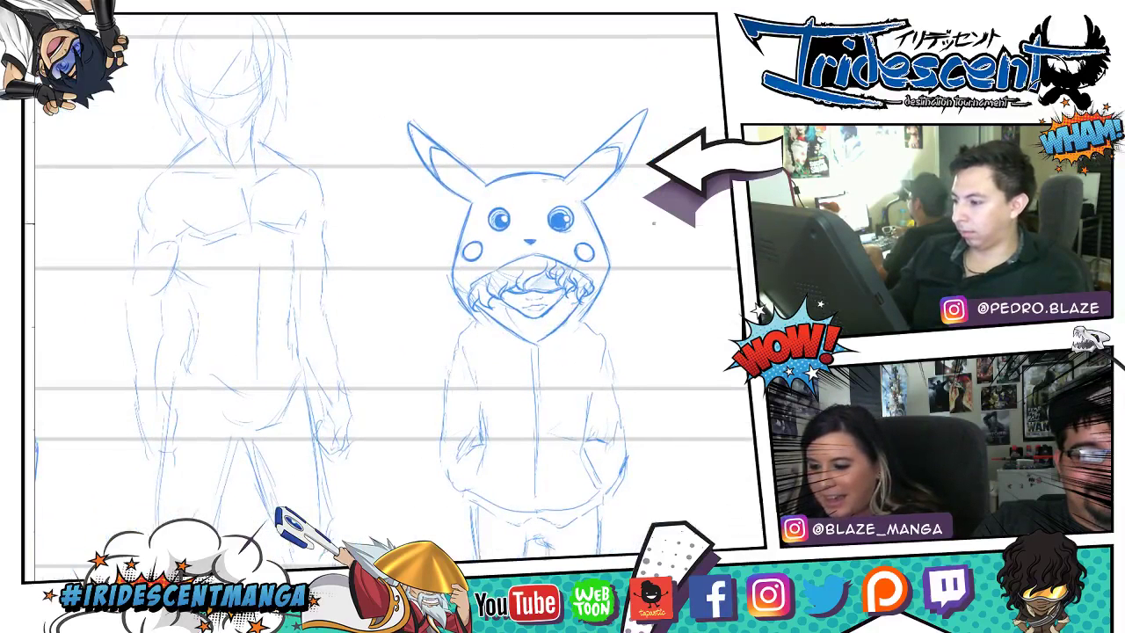
{"action": "left_click_drag", "start_coordinate": [615, 293], "coordinate": [619, 224]}
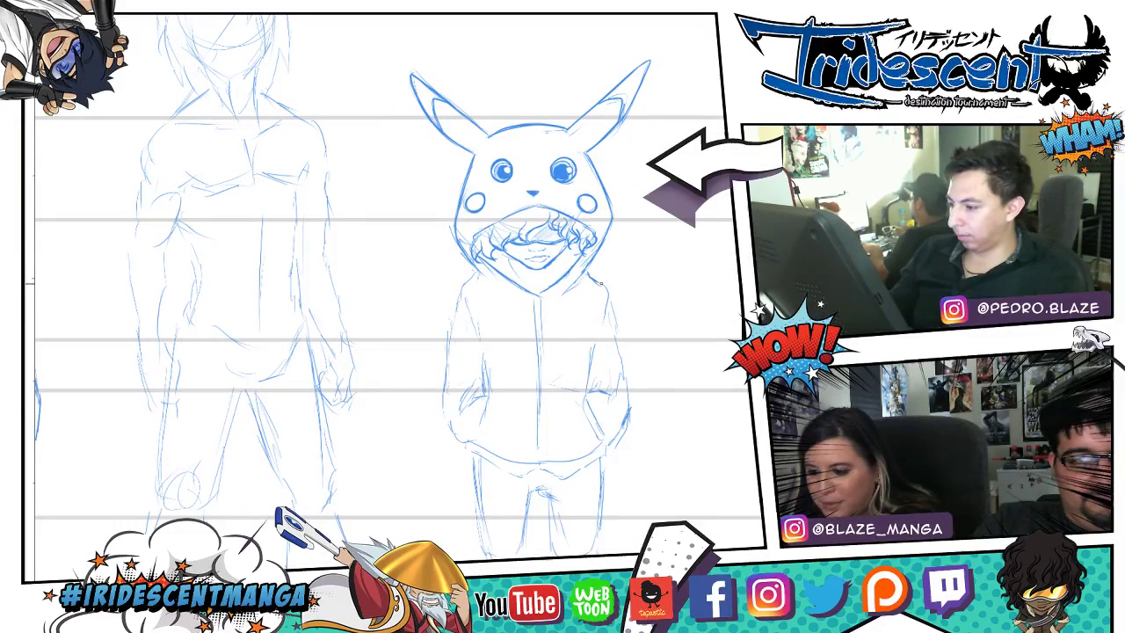
{"action": "left_click_drag", "start_coordinate": [621, 295], "coordinate": [645, 269]}
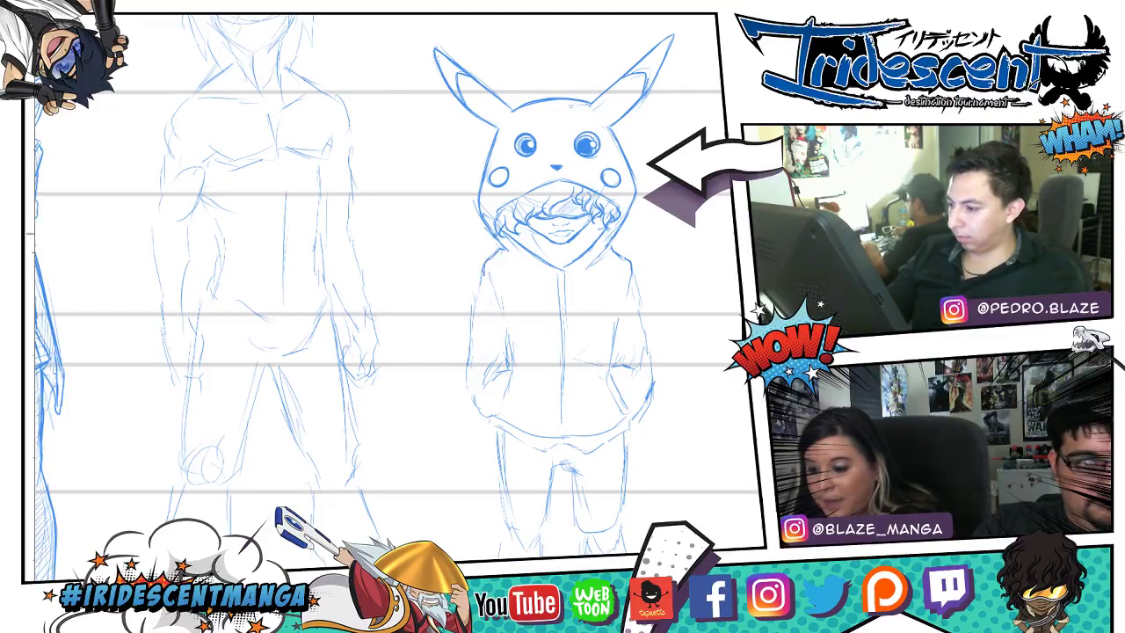
{"action": "left_click_drag", "start_coordinate": [641, 290], "coordinate": [644, 248]}
{"action": "left_click_drag", "start_coordinate": [645, 249], "coordinate": [681, 246]}
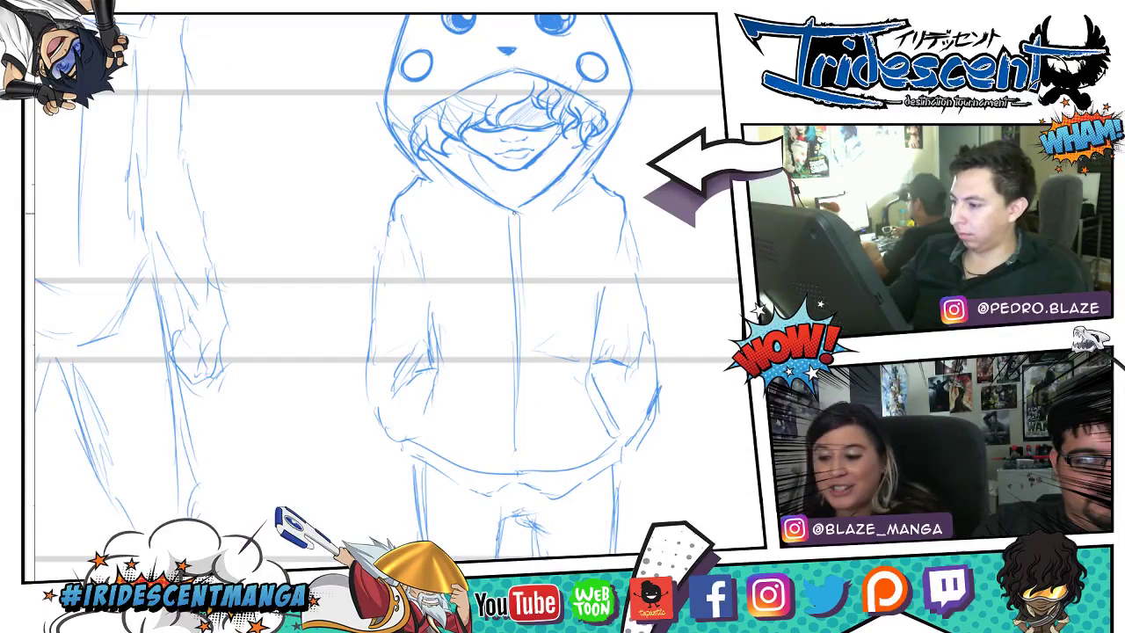
{"action": "left_click_drag", "start_coordinate": [509, 210], "coordinate": [514, 345]}
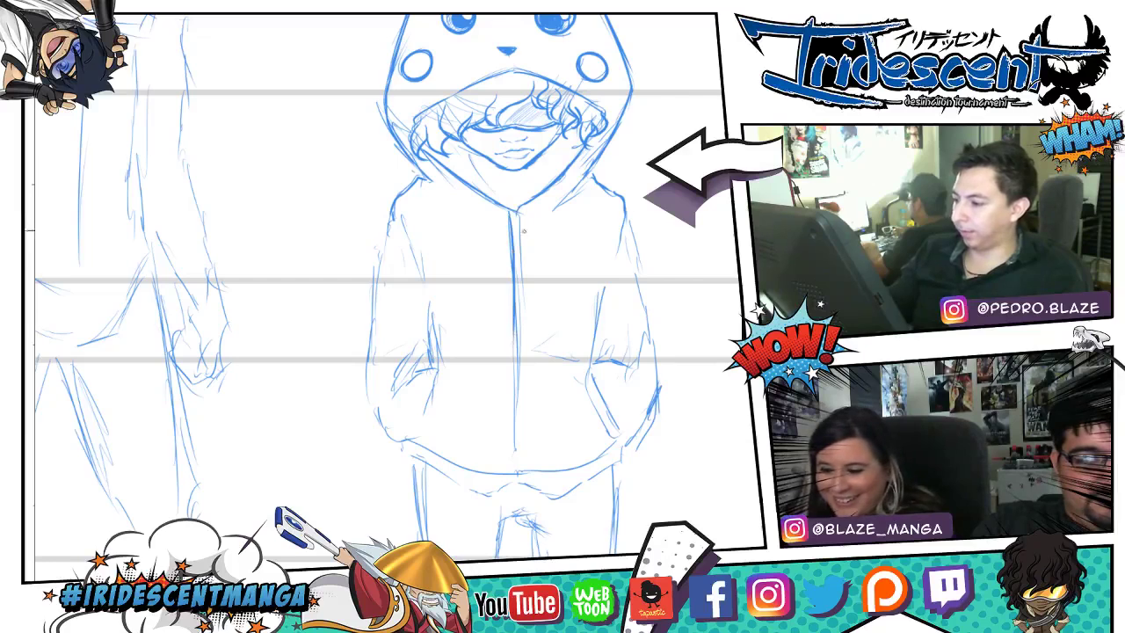
{"action": "left_click_drag", "start_coordinate": [517, 272], "coordinate": [518, 371]}
{"action": "key", "text": "ctrl+z"}
{"action": "key", "text": "ctrl+z"}
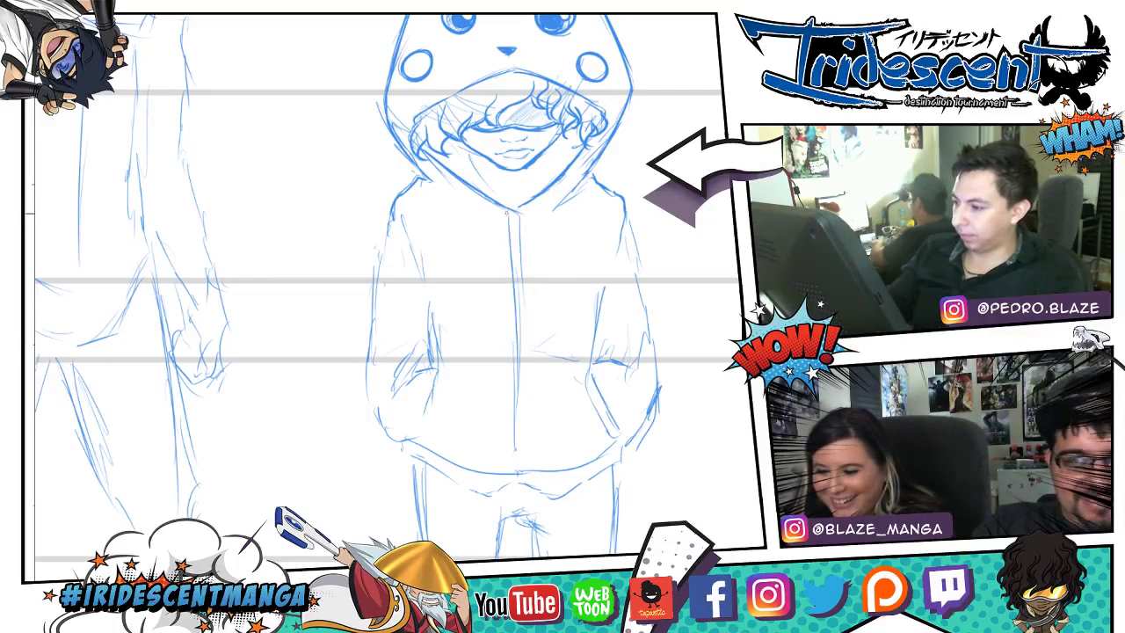
{"action": "left_click_drag", "start_coordinate": [518, 225], "coordinate": [521, 444]}
{"action": "left_click_drag", "start_coordinate": [511, 221], "coordinate": [515, 464]}
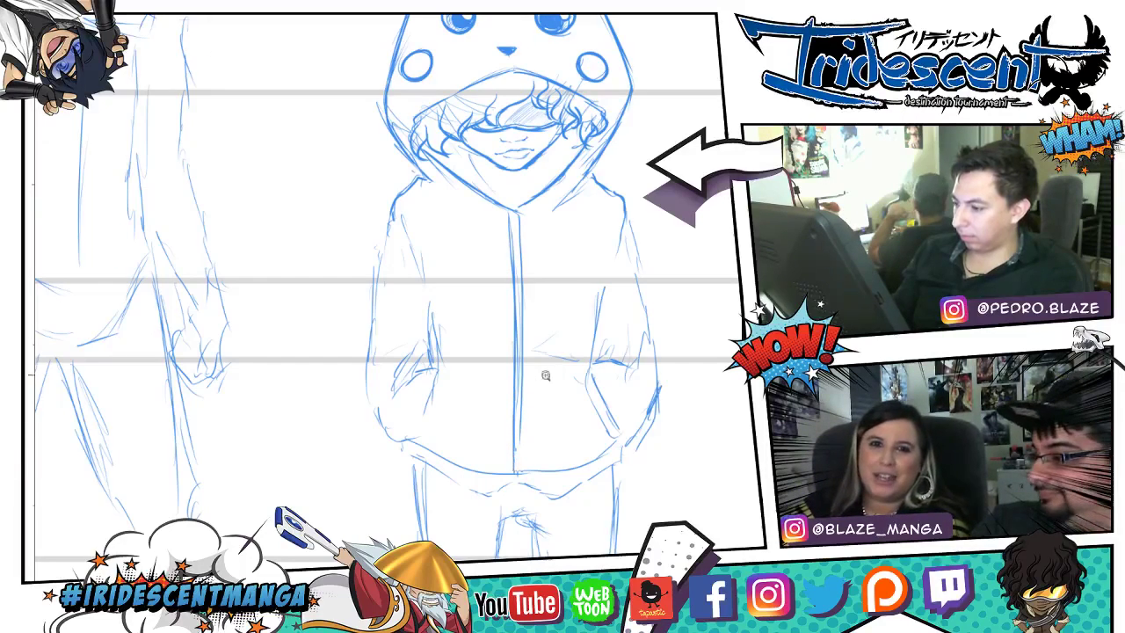
{"action": "left_click_drag", "start_coordinate": [545, 375], "coordinate": [512, 379]}
{"action": "mouse_move", "coordinate": [559, 403]}
{"action": "left_mouse_down"}
{"action": "mouse_move", "coordinate": [550, 390]}
{"action": "mouse_move", "coordinate": [561, 318]}
{"action": "mouse_move", "coordinate": [554, 369]}
{"action": "left_mouse_up"}
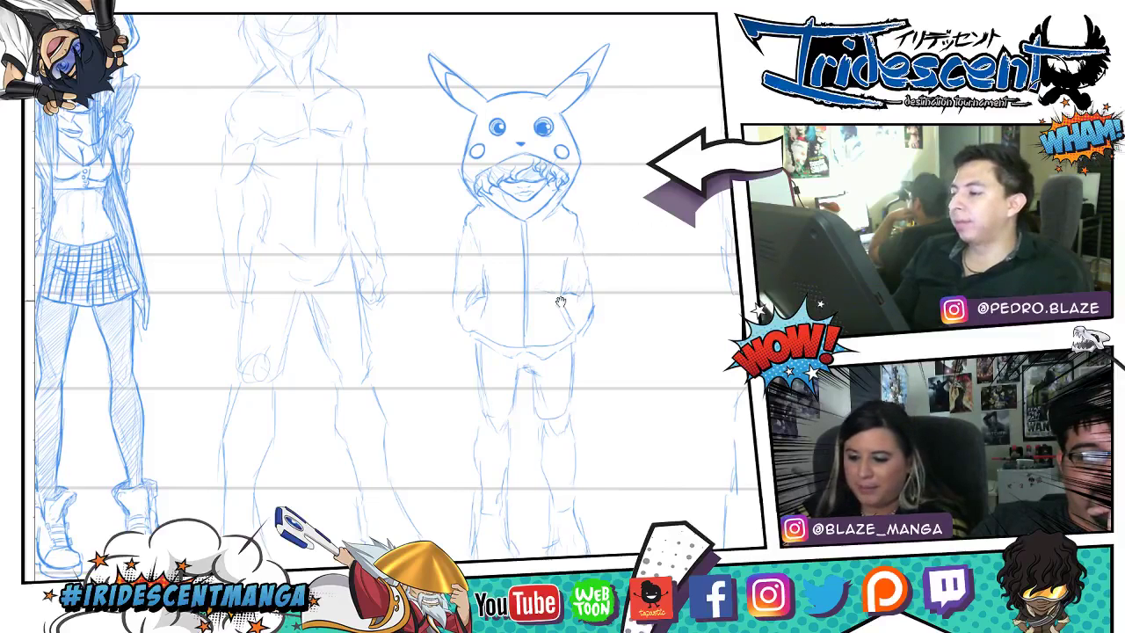
{"action": "left_click_drag", "start_coordinate": [560, 302], "coordinate": [588, 301]}
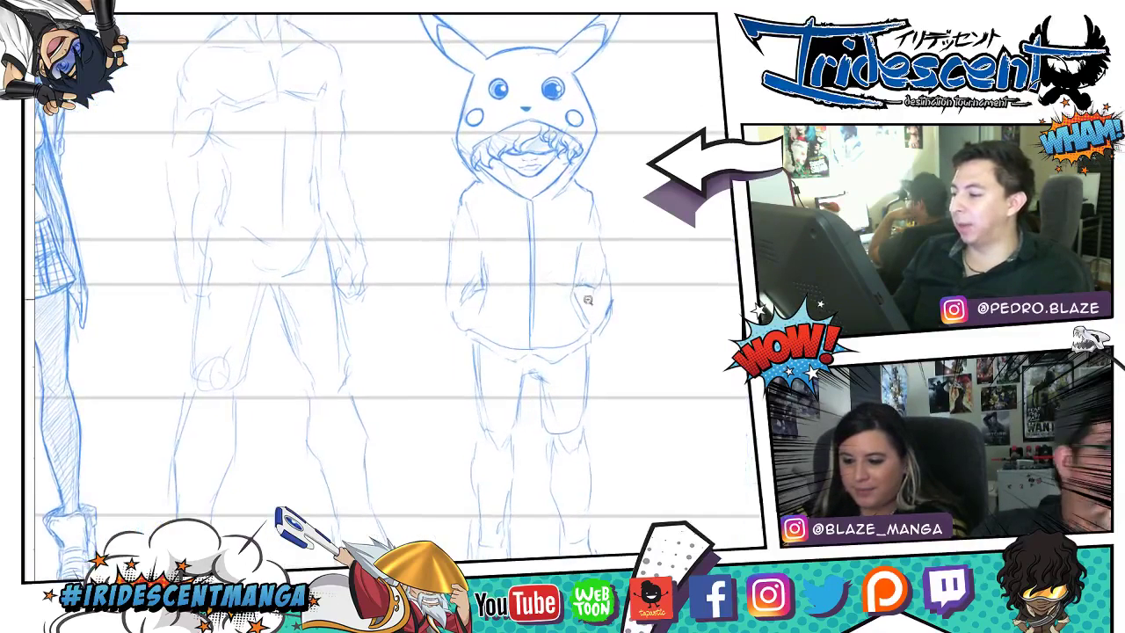
{"action": "scroll", "coordinate": [587, 300], "scroll_direction": "down", "scroll_amount": 2}
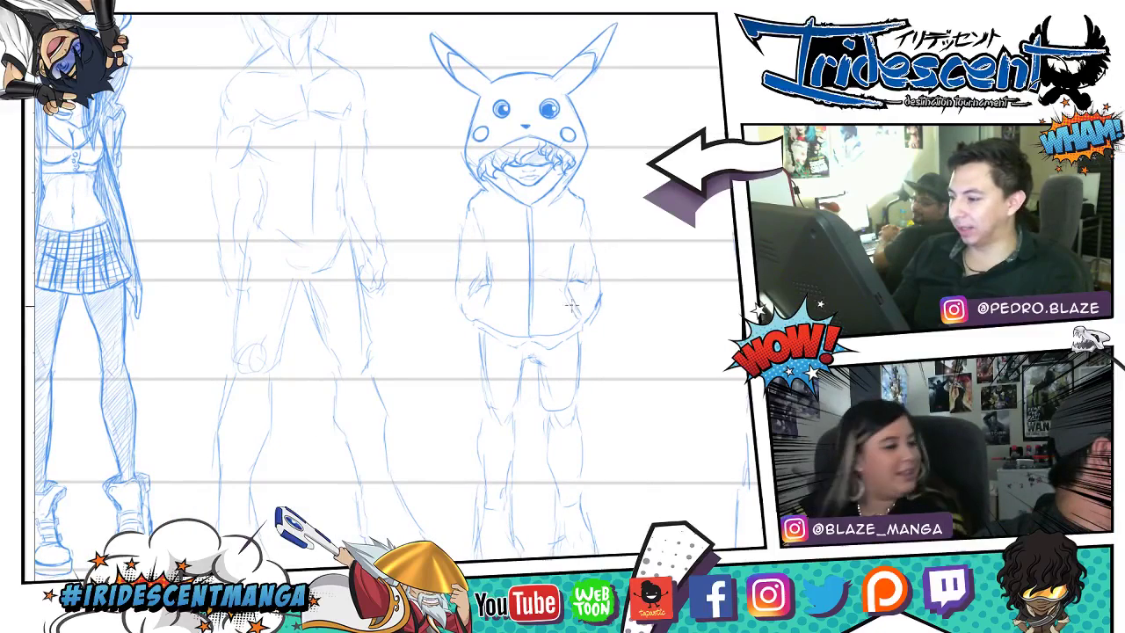